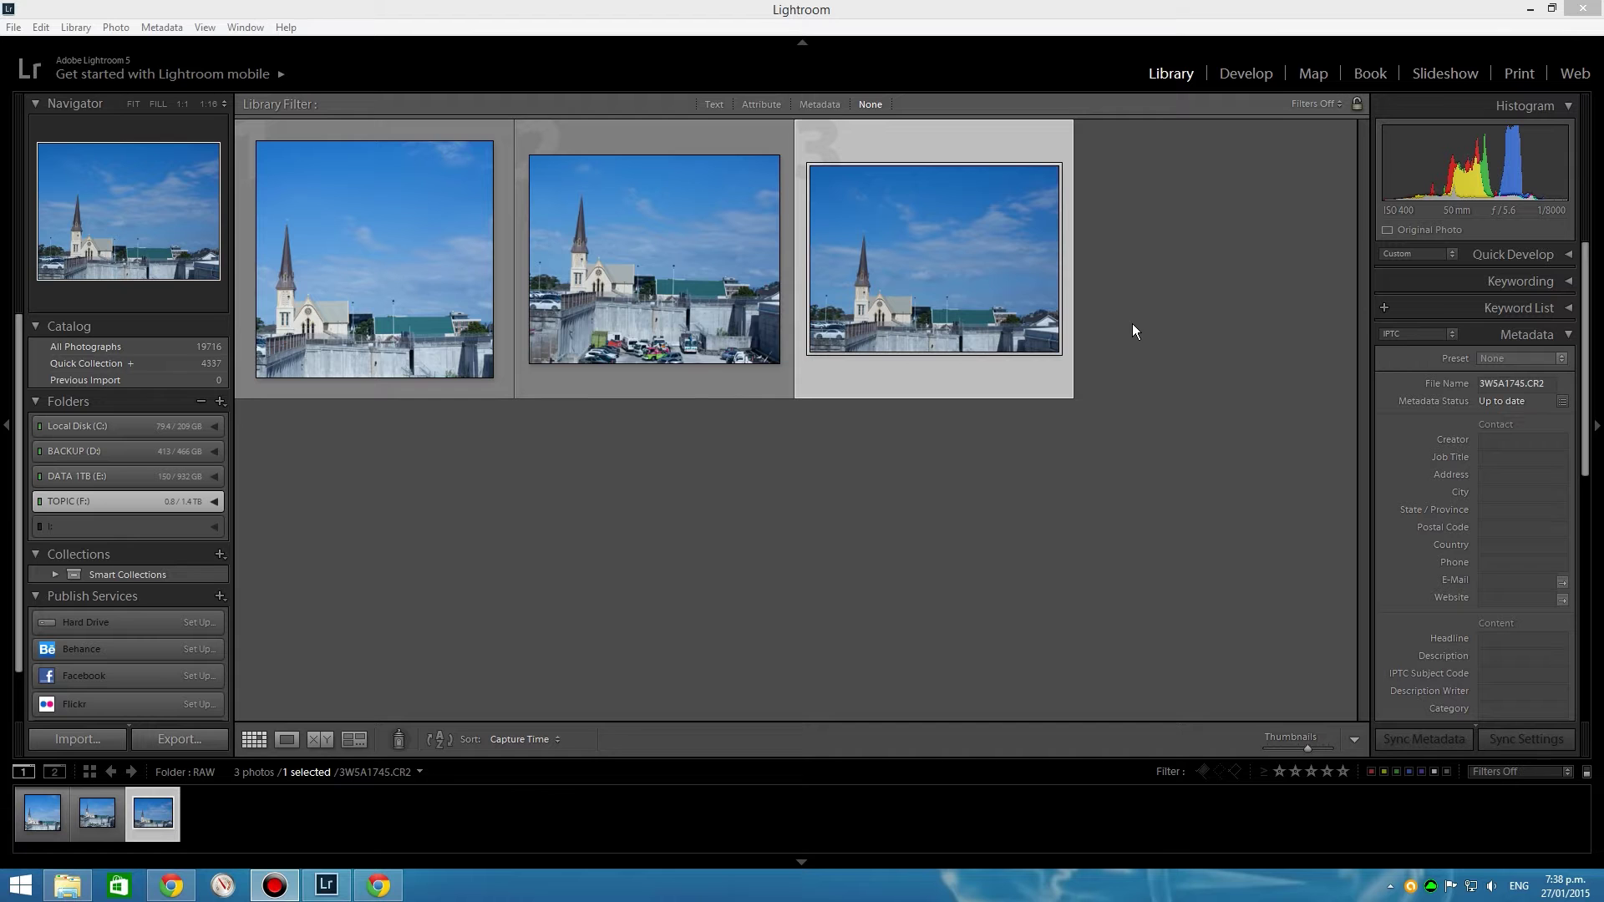
Open the first church photo in Develop's Crop & Straighten tool and reset its crop
{"action": "left_click", "coordinate": [354, 264]}
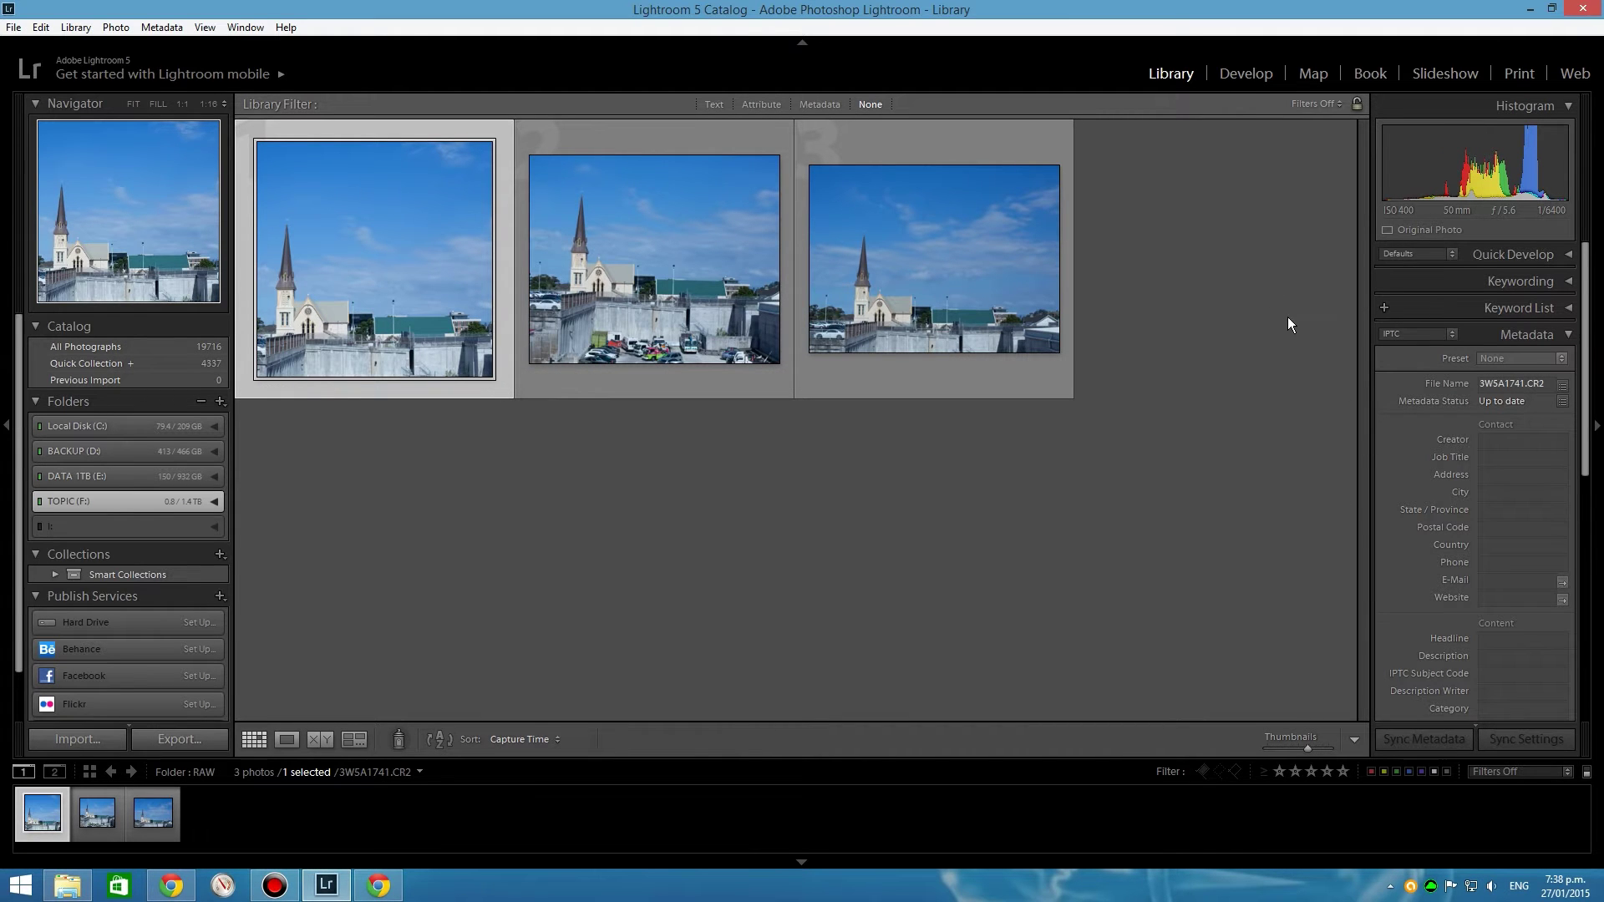
{"action": "left_click", "coordinate": [1247, 75]}
{"action": "left_click", "coordinate": [1343, 263]}
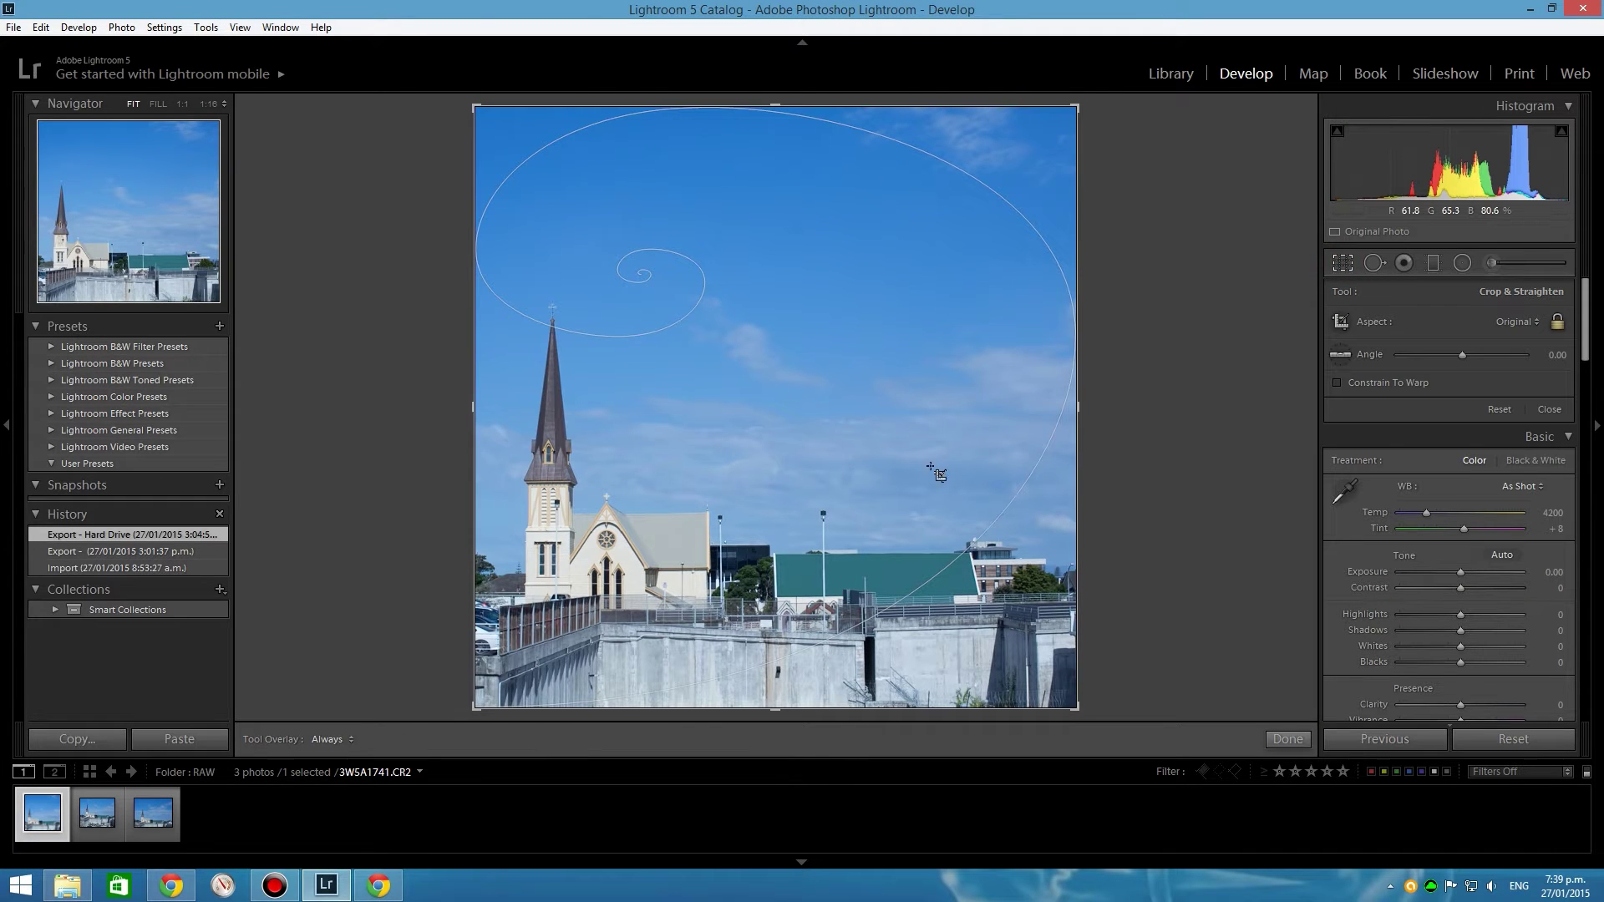
{"action": "left_click", "coordinate": [1503, 410]}
Drag the crop corner in and back out to the full frame, then leave Develop
{"action": "left_click", "coordinate": [1080, 108]}
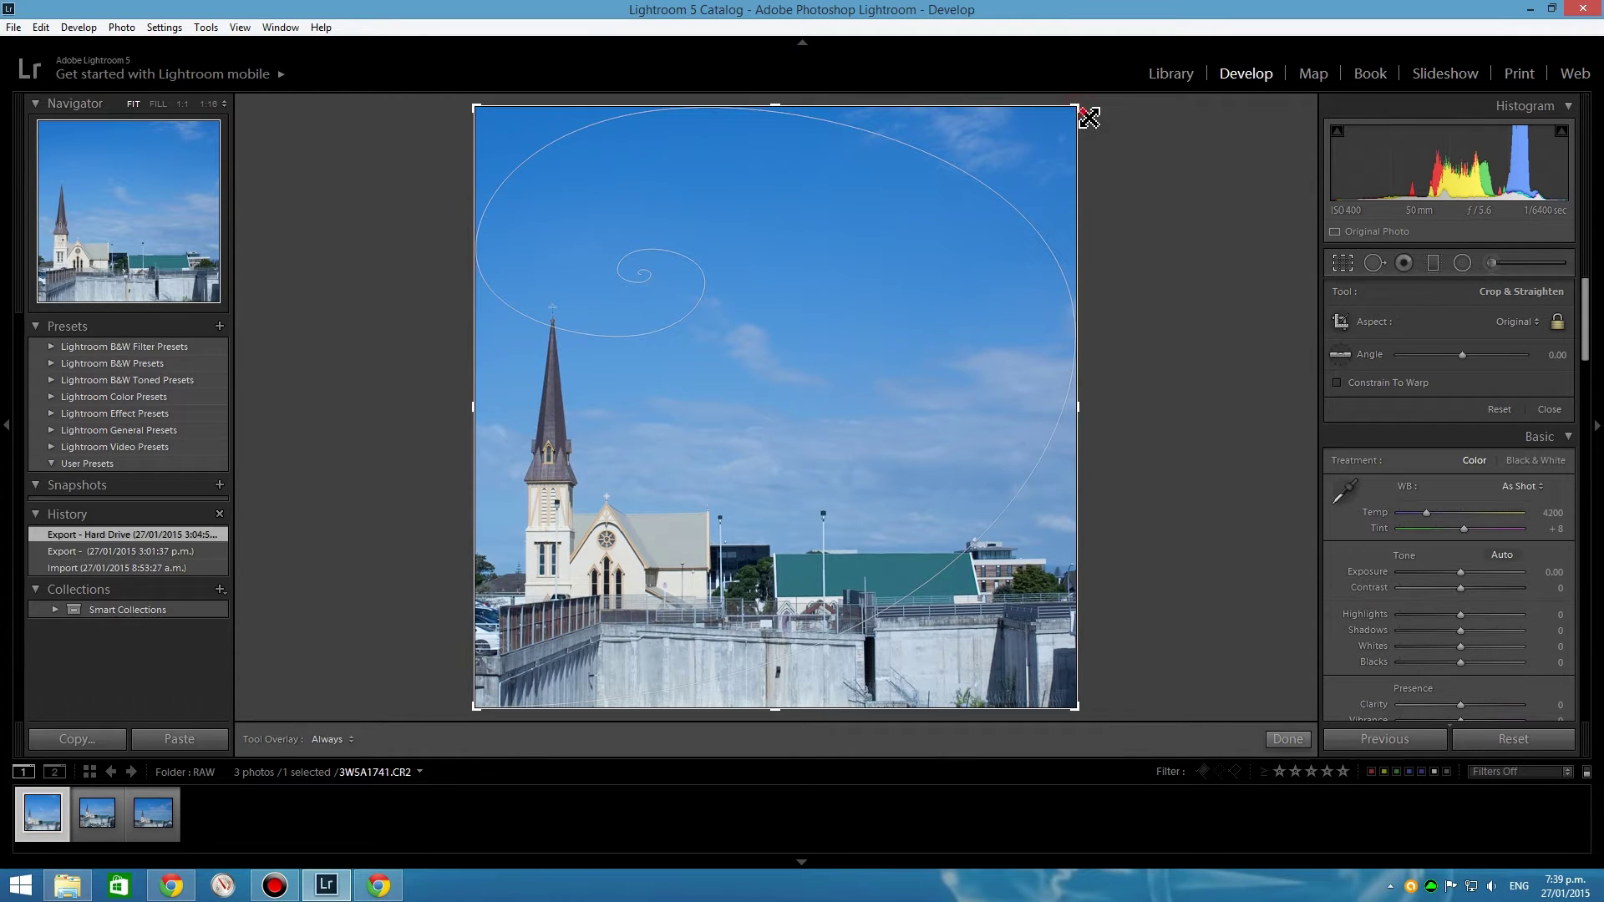
{"action": "left_click_drag", "start_coordinate": [1021, 156], "coordinate": [1075, 107]}
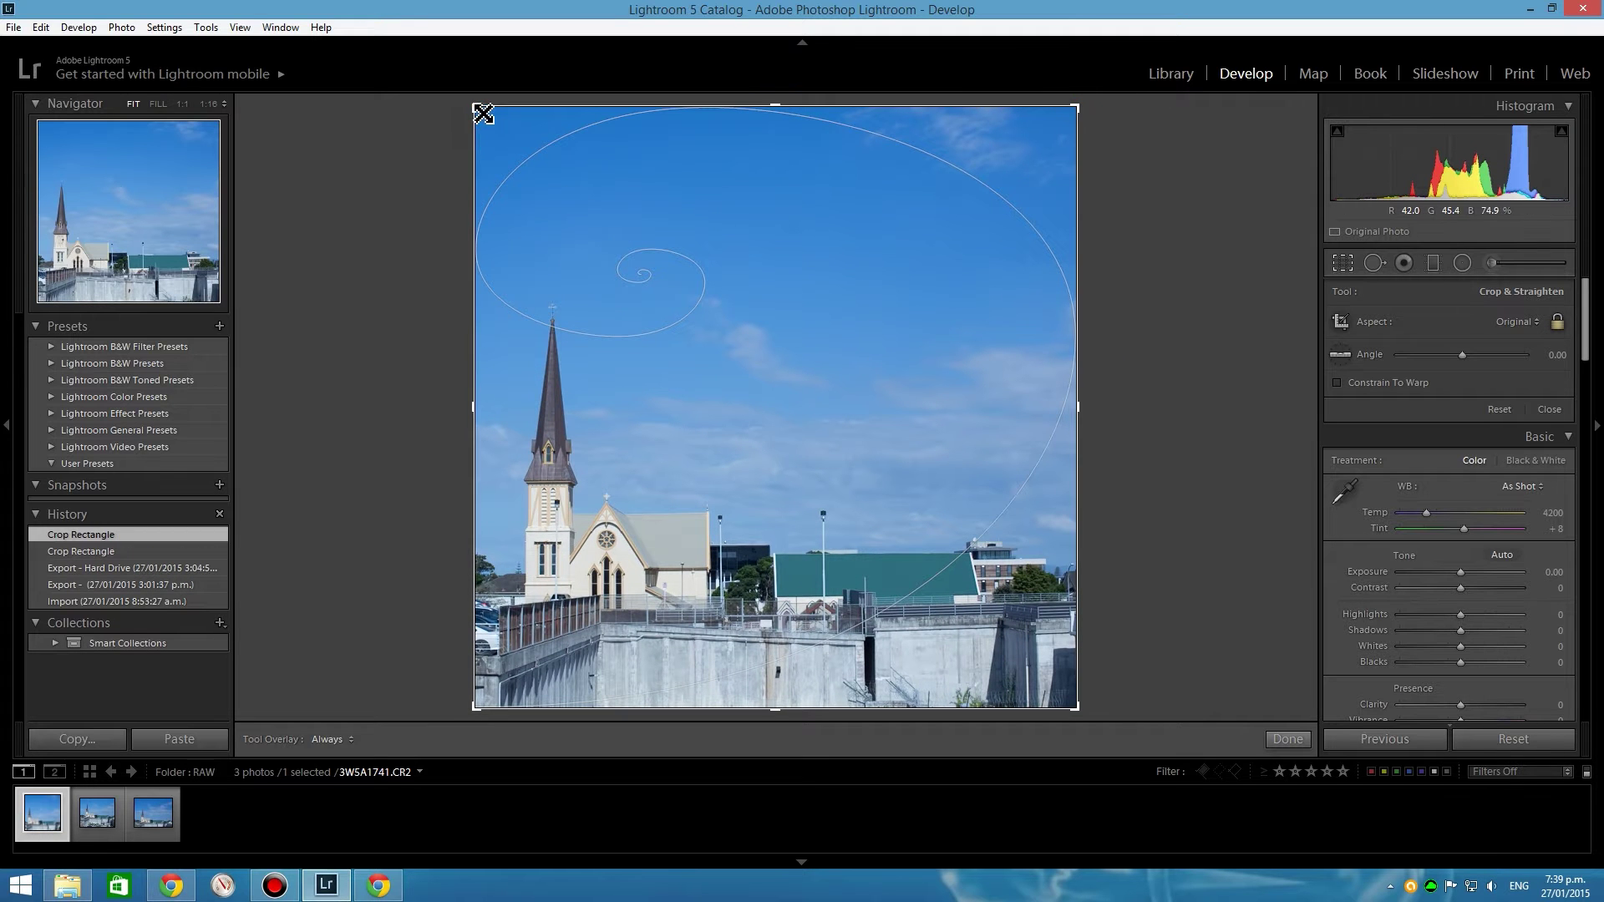
{"action": "left_click", "coordinate": [475, 107]}
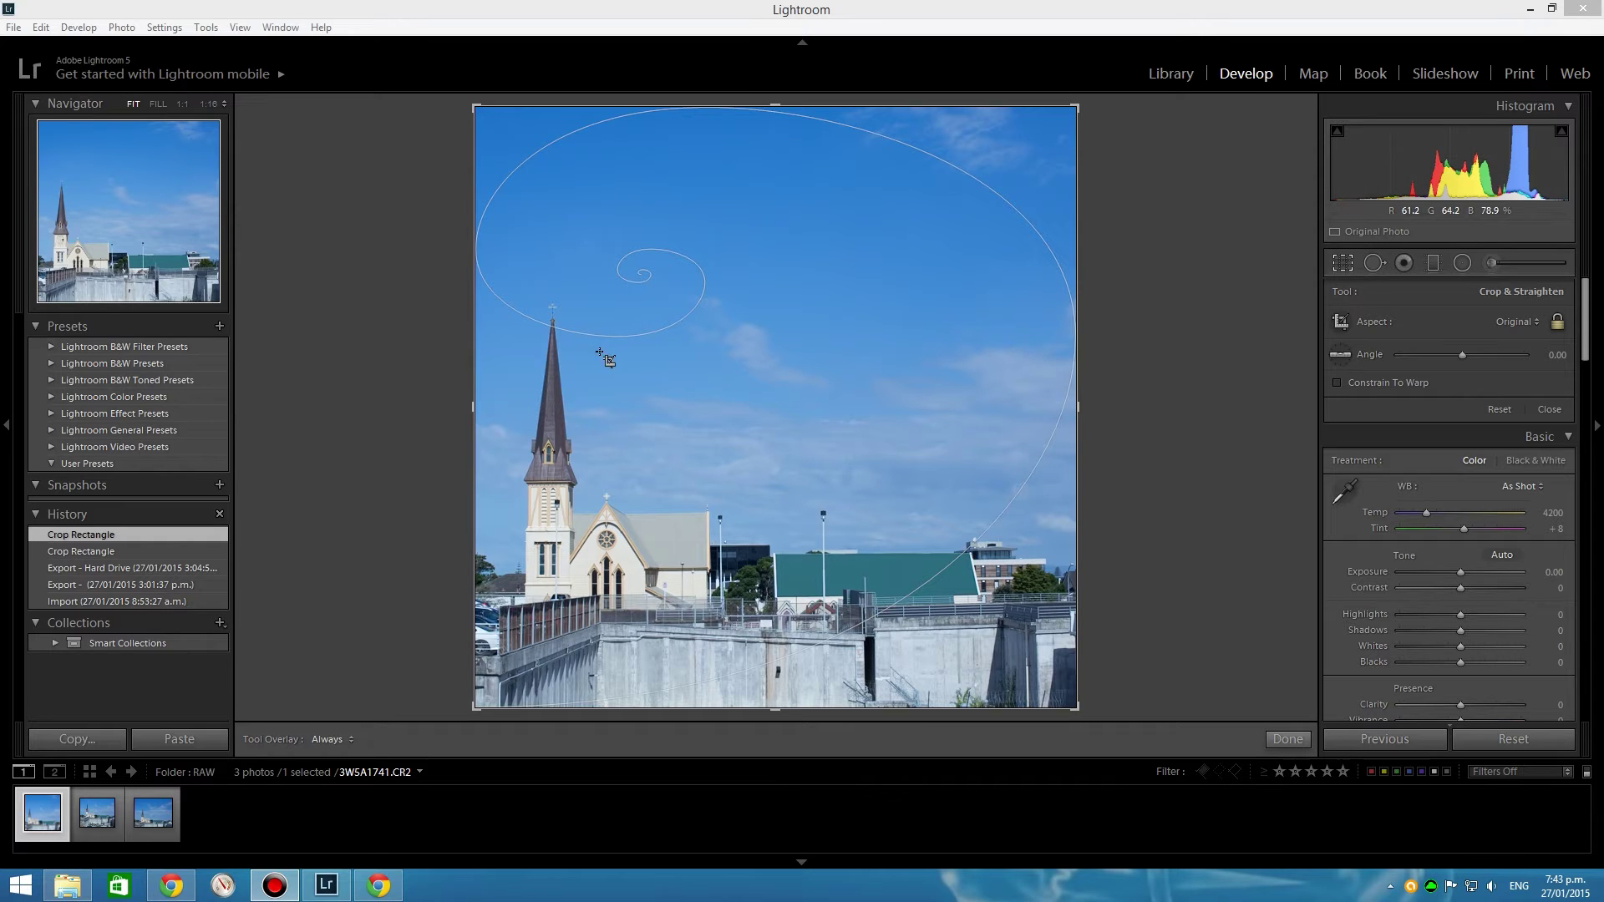
{"action": "left_click", "coordinate": [172, 886]}
Run DNG Recover Edges on all three Library photos and dismiss the not-DNG error
{"action": "left_click", "coordinate": [1181, 75]}
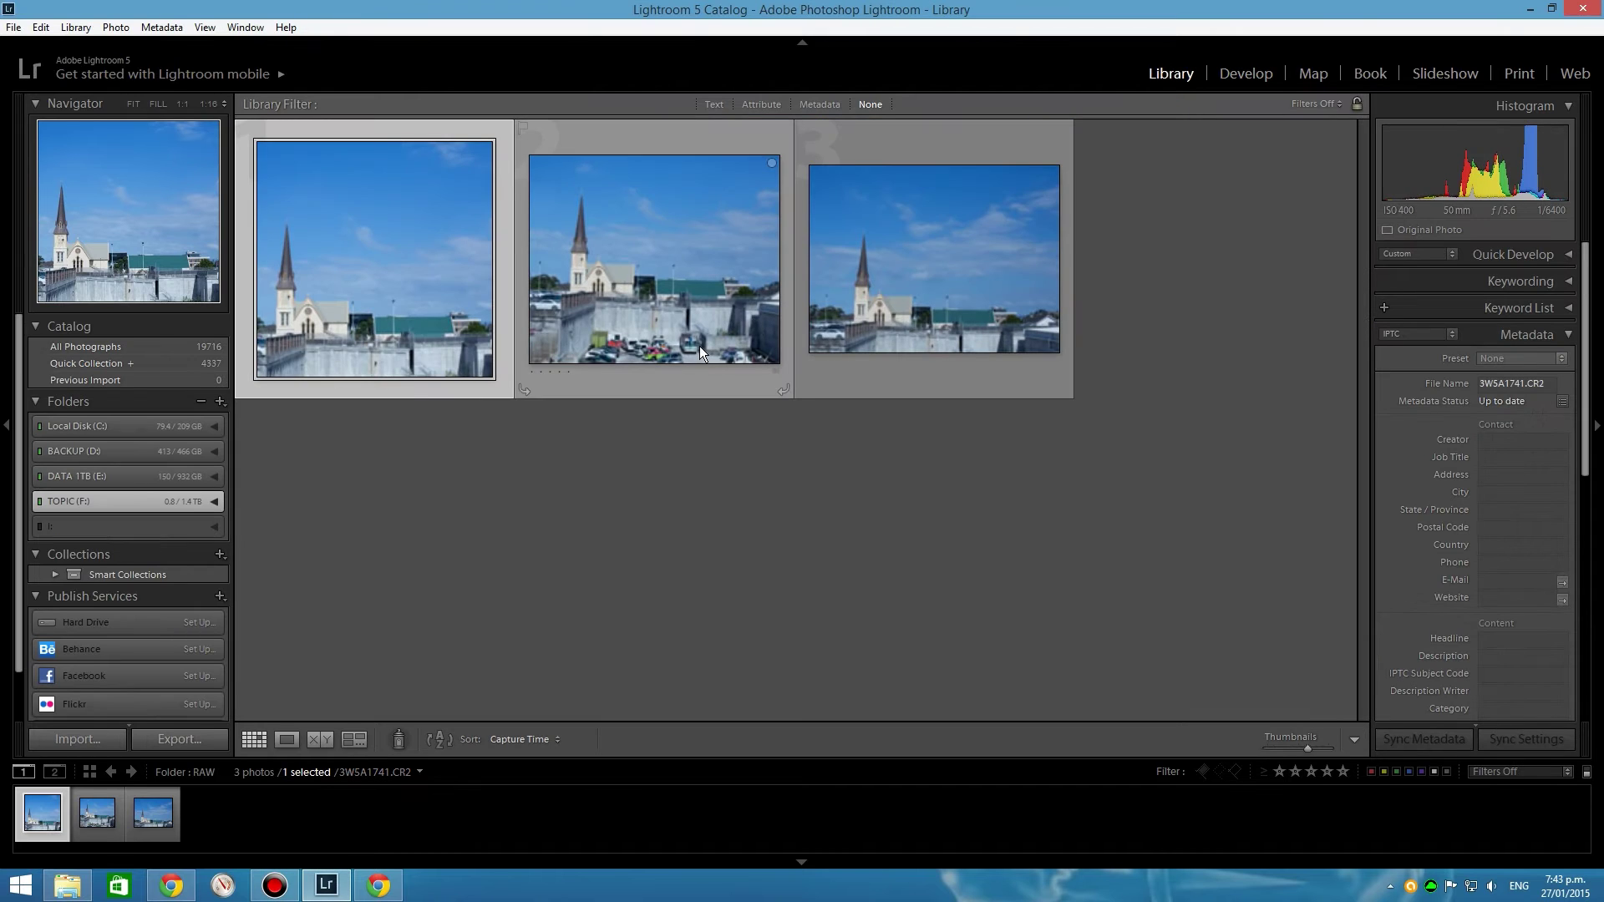
{"action": "key", "text": "ctrl+a"}
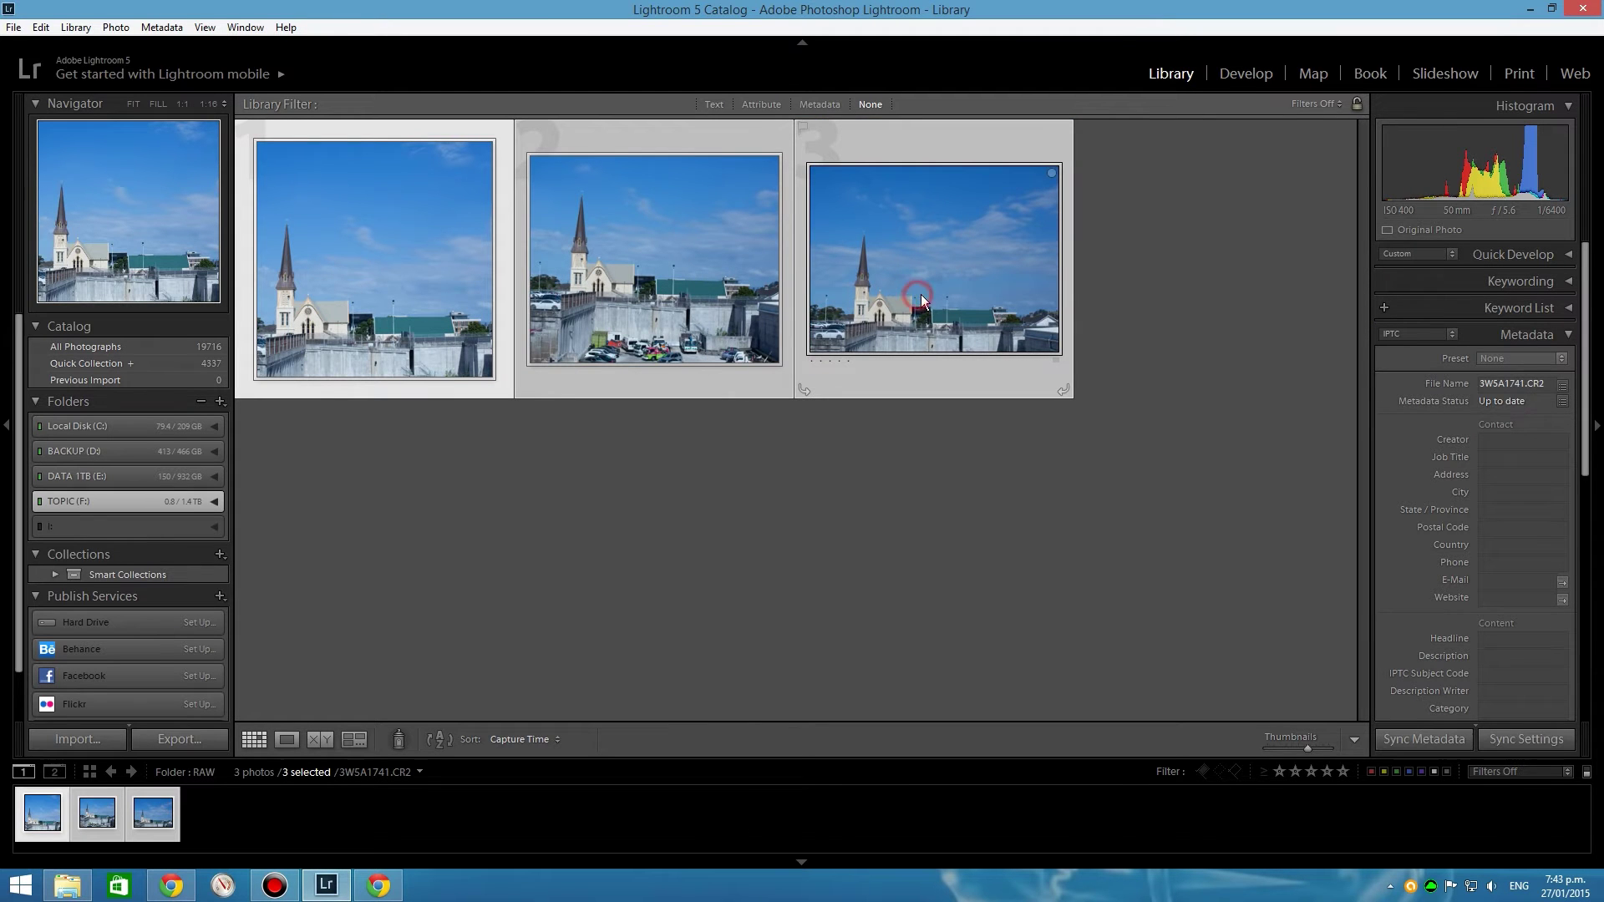
{"action": "left_click", "coordinate": [14, 28]}
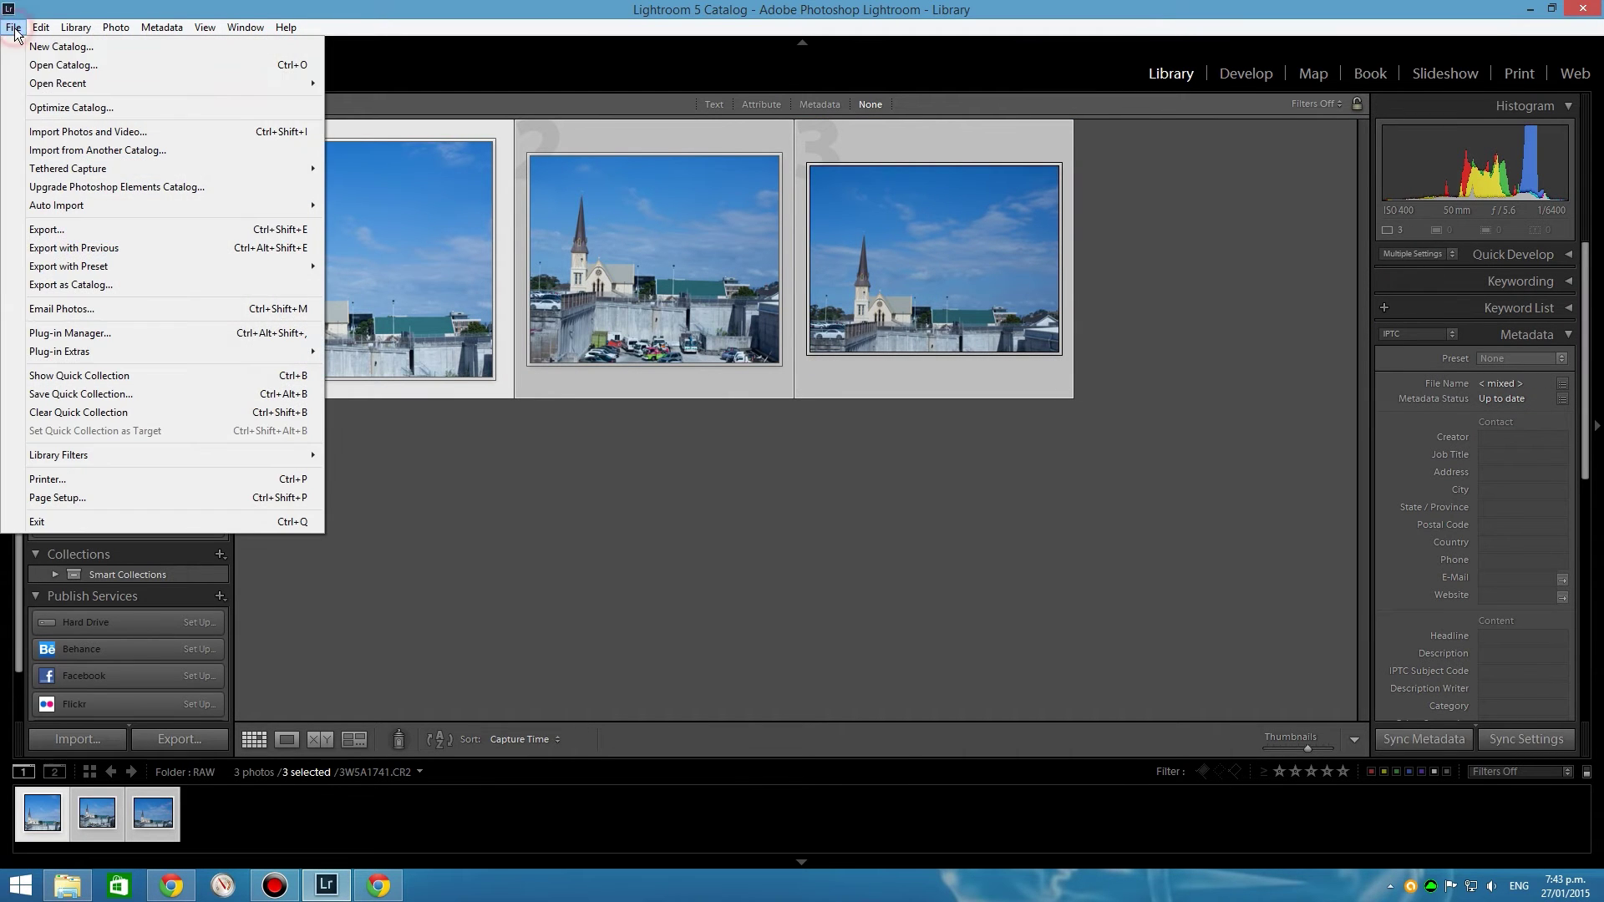
{"action": "mouse_move", "coordinate": [96, 359]}
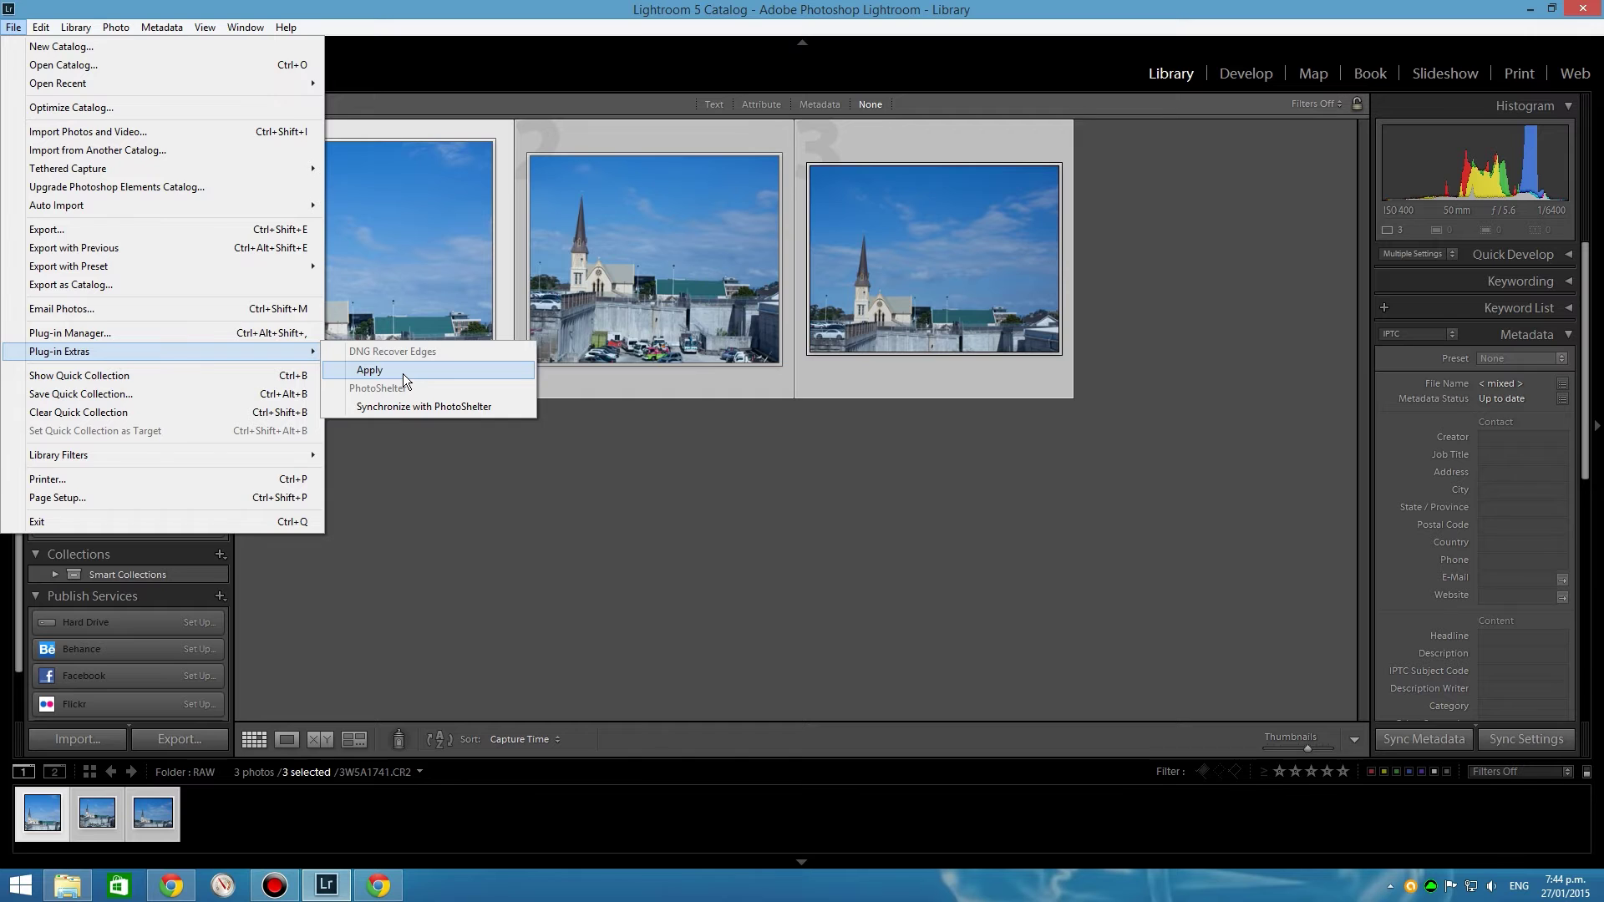
{"action": "left_click", "coordinate": [369, 370]}
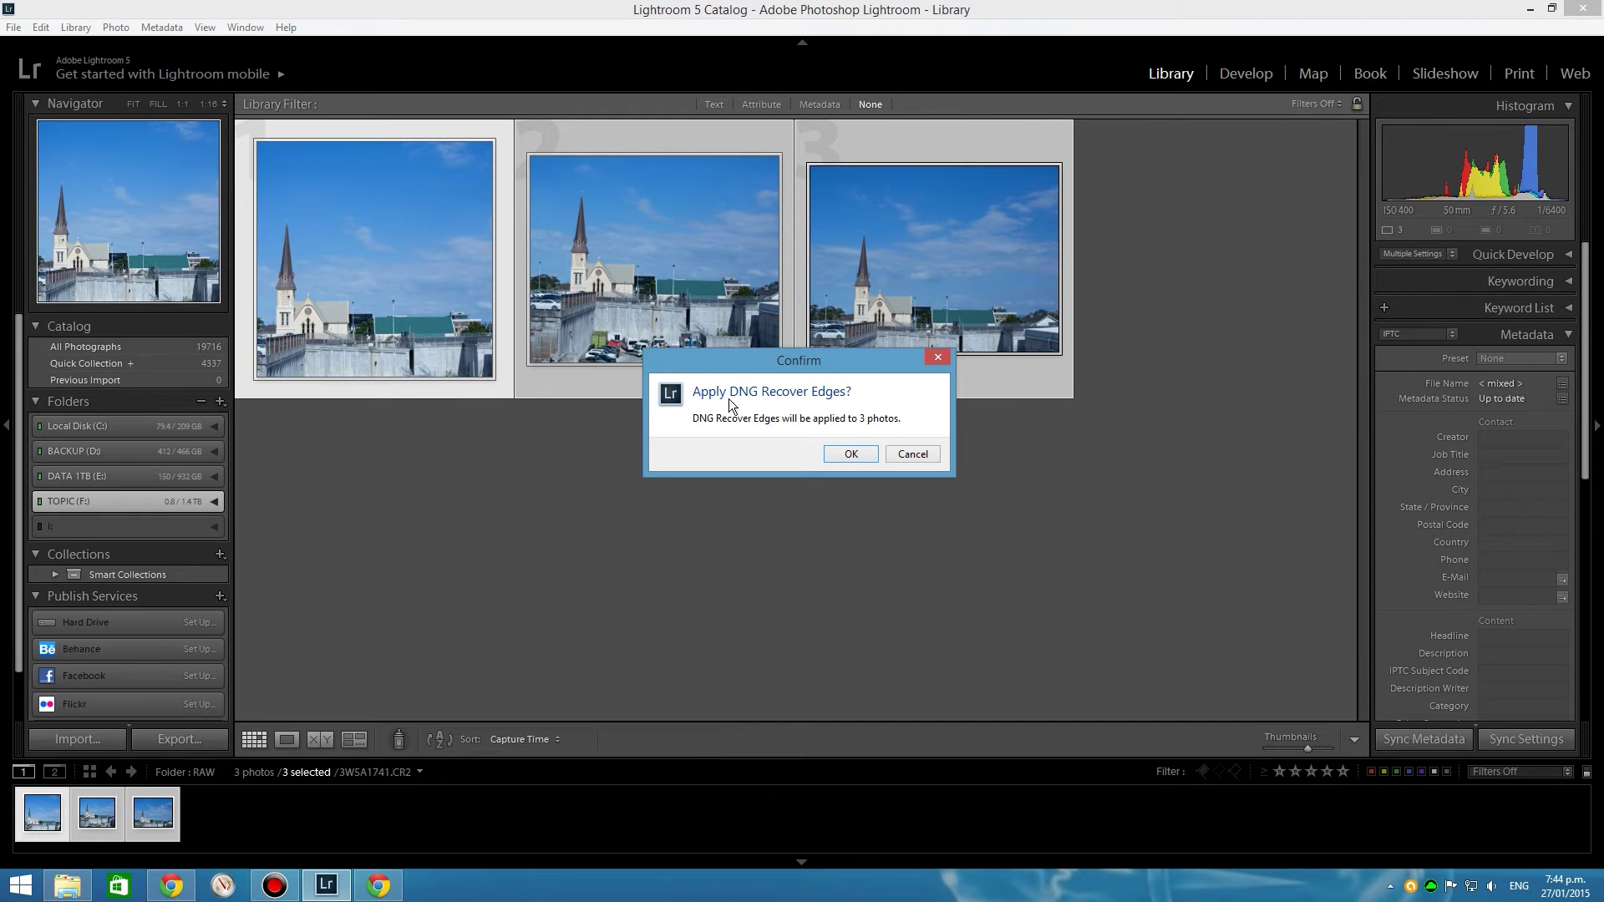
{"action": "left_click", "coordinate": [859, 453]}
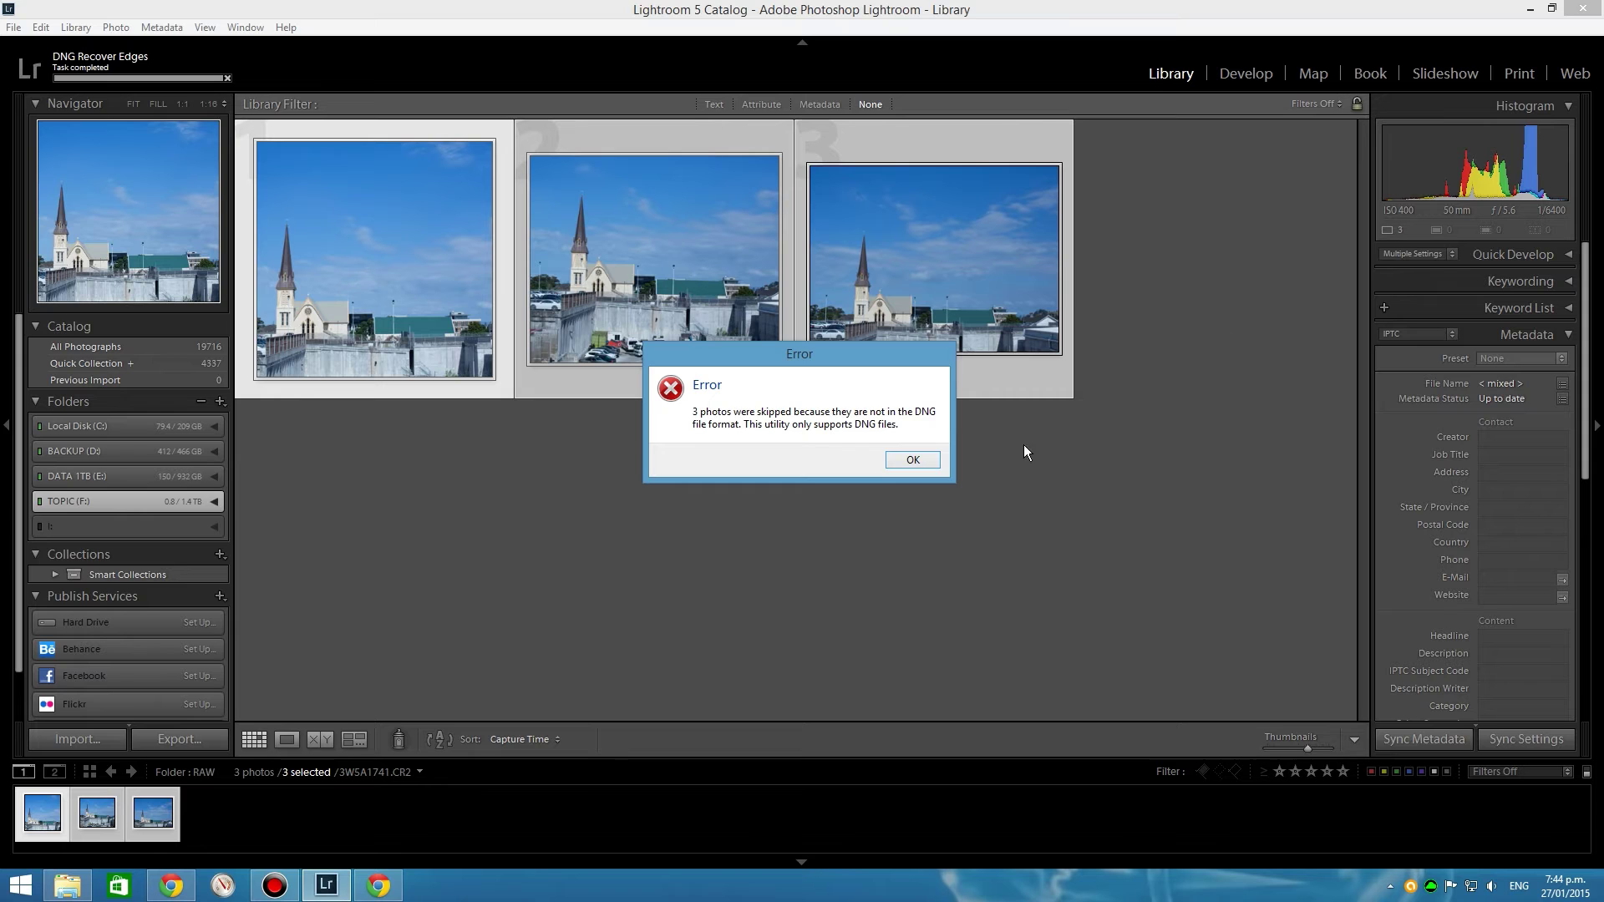
{"action": "left_click", "coordinate": [916, 460]}
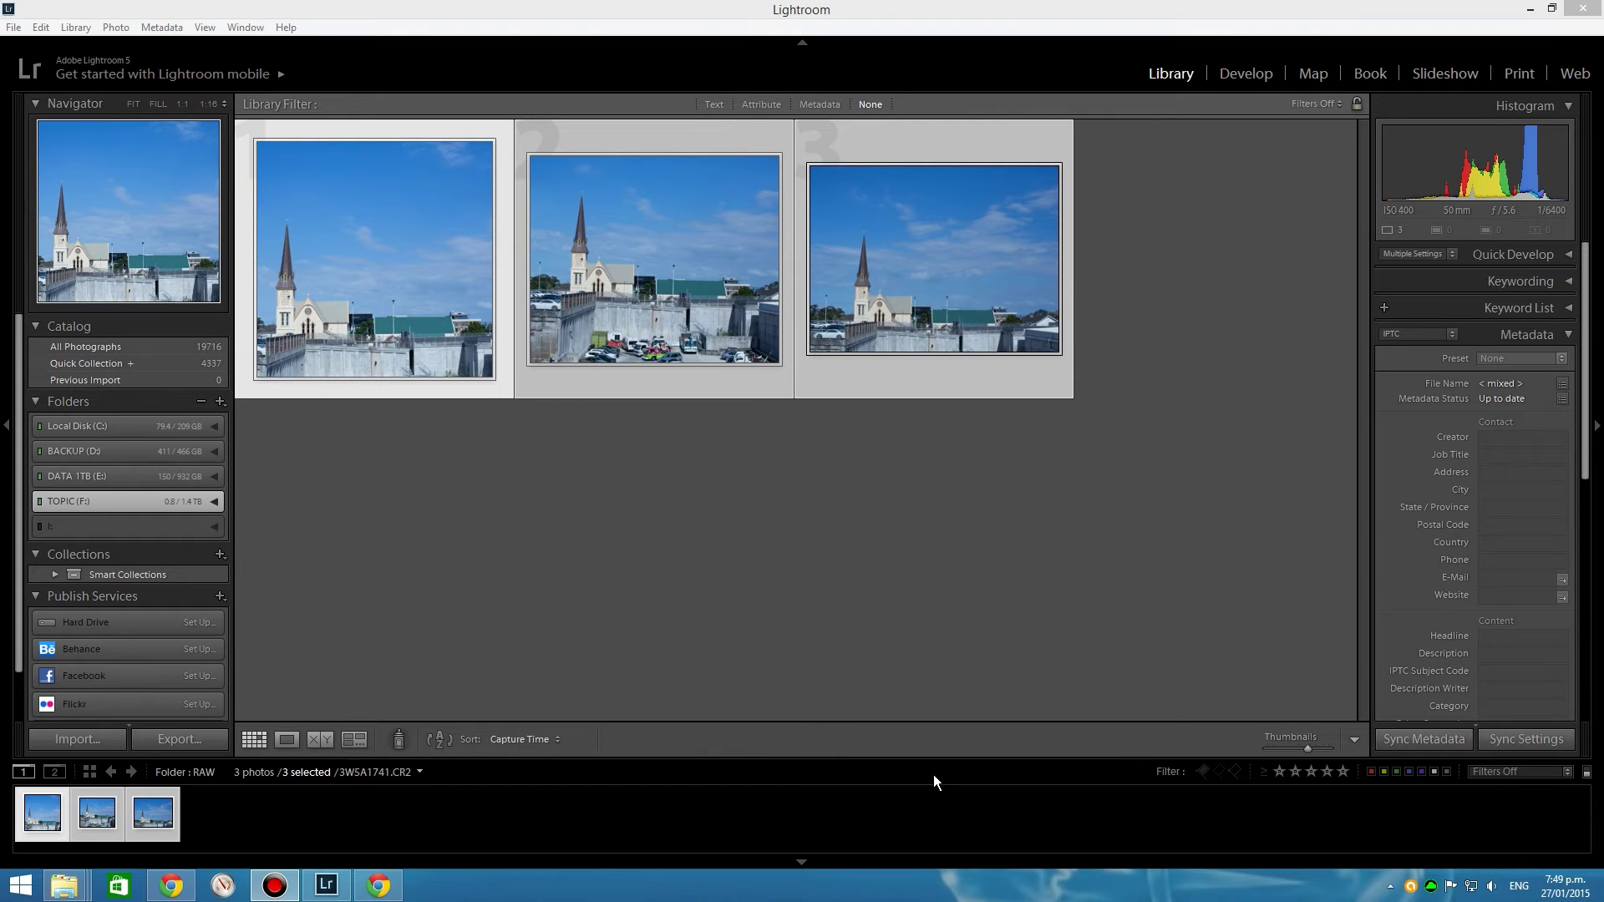
Export the three selected photos with Image Format DNG into a 'DNG' subfolder
{"action": "right_click", "coordinate": [137, 816]}
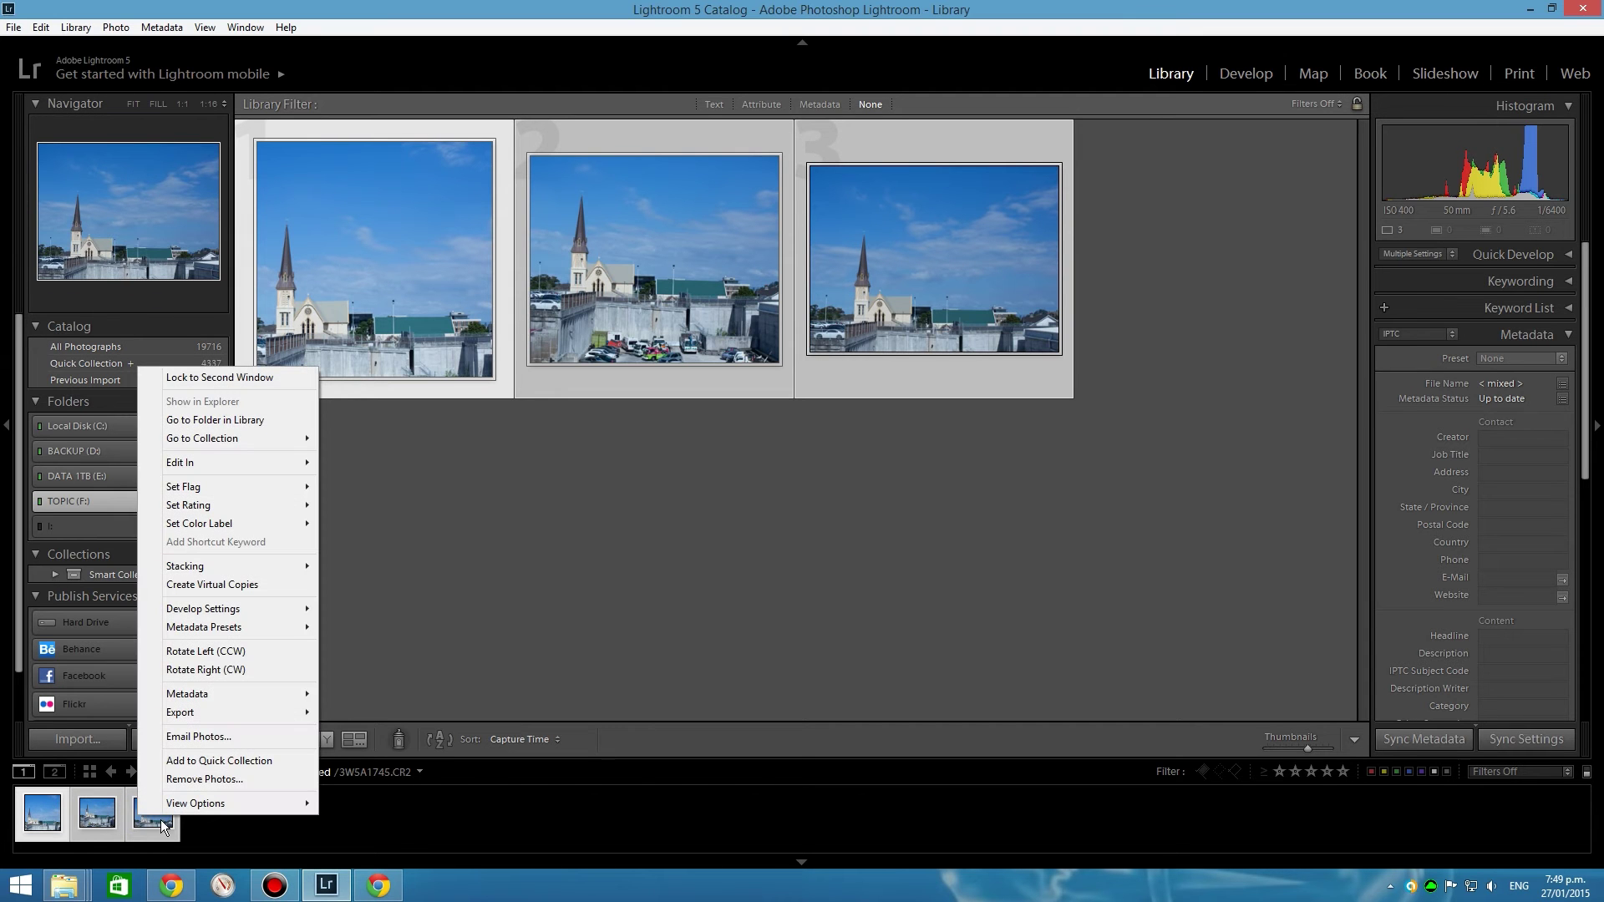
{"action": "mouse_move", "coordinate": [201, 712]}
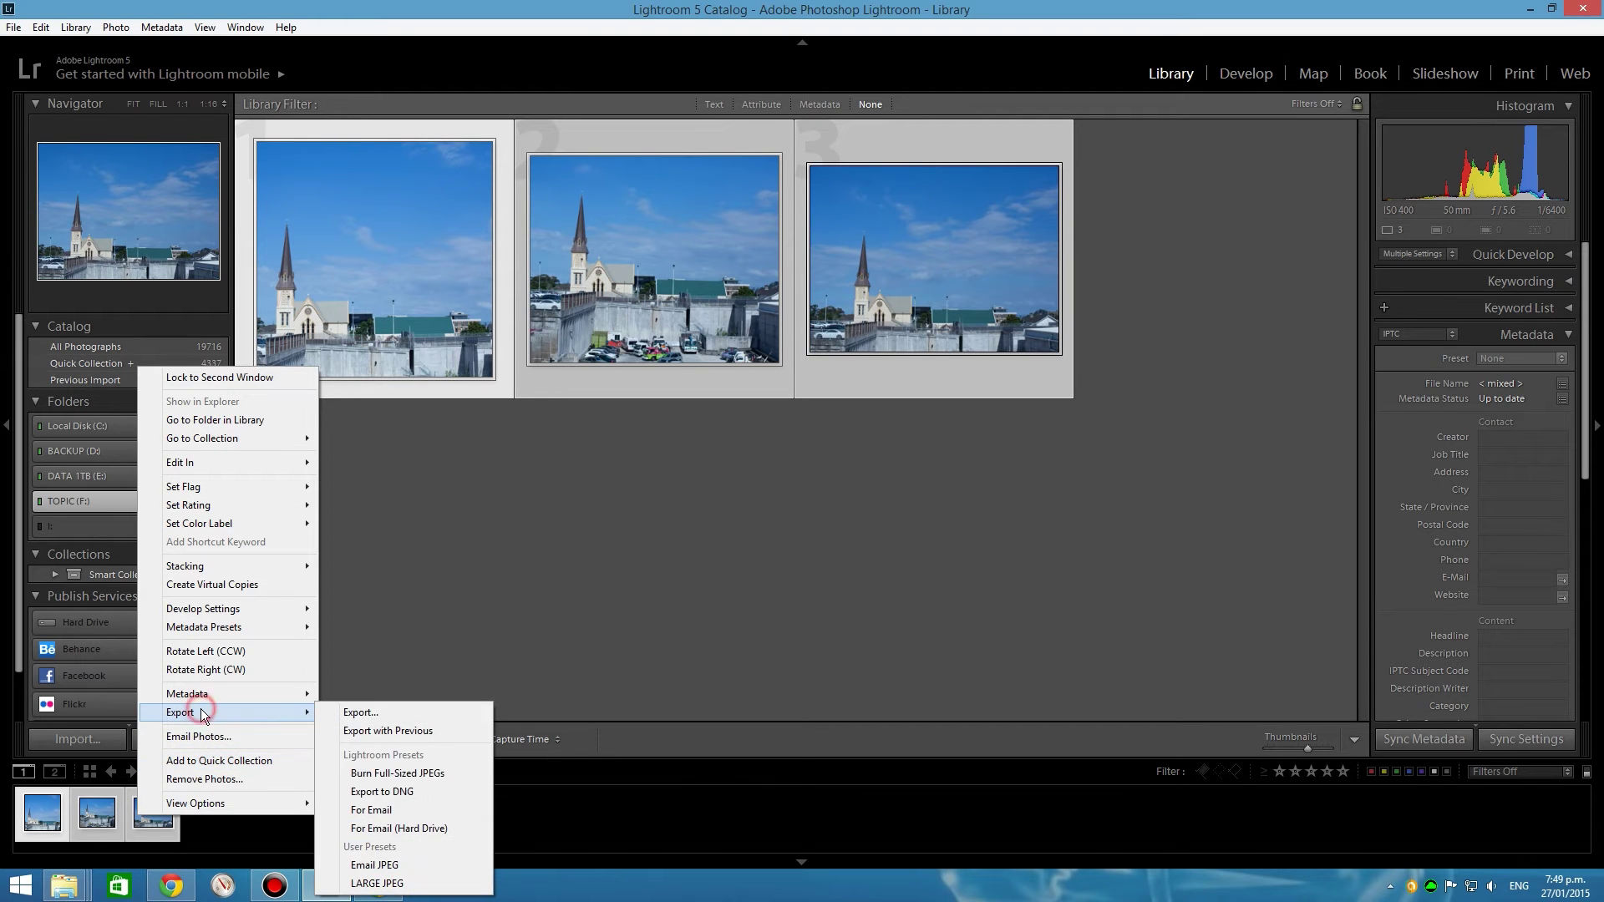
{"action": "left_click", "coordinate": [370, 713]}
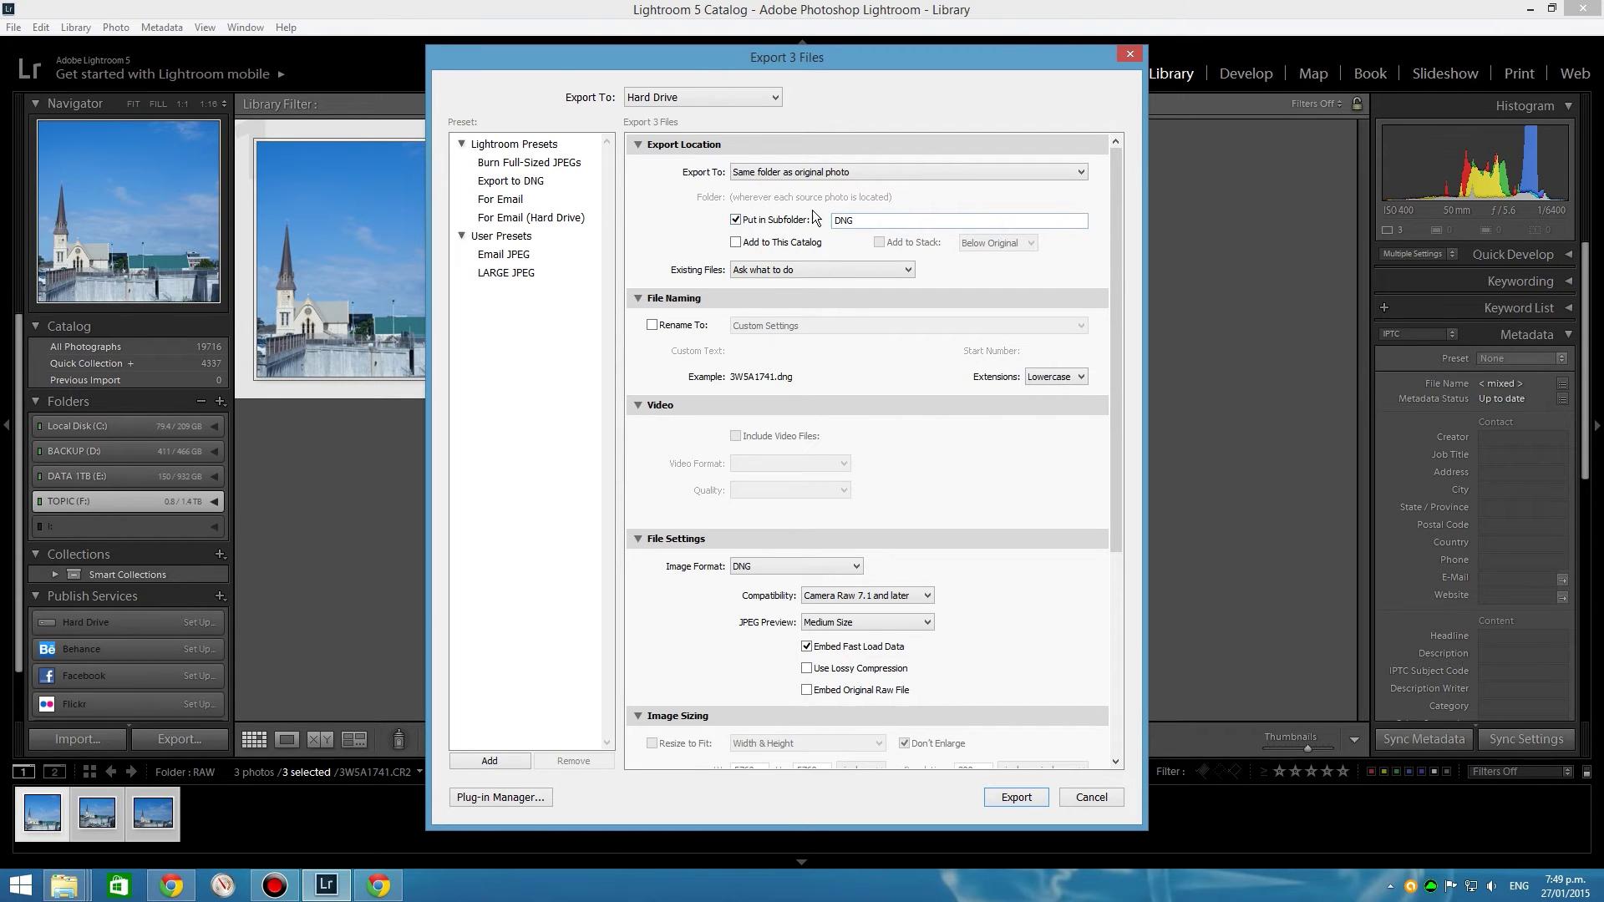
{"action": "left_click_drag", "start_coordinate": [1113, 249], "coordinate": [1121, 332]}
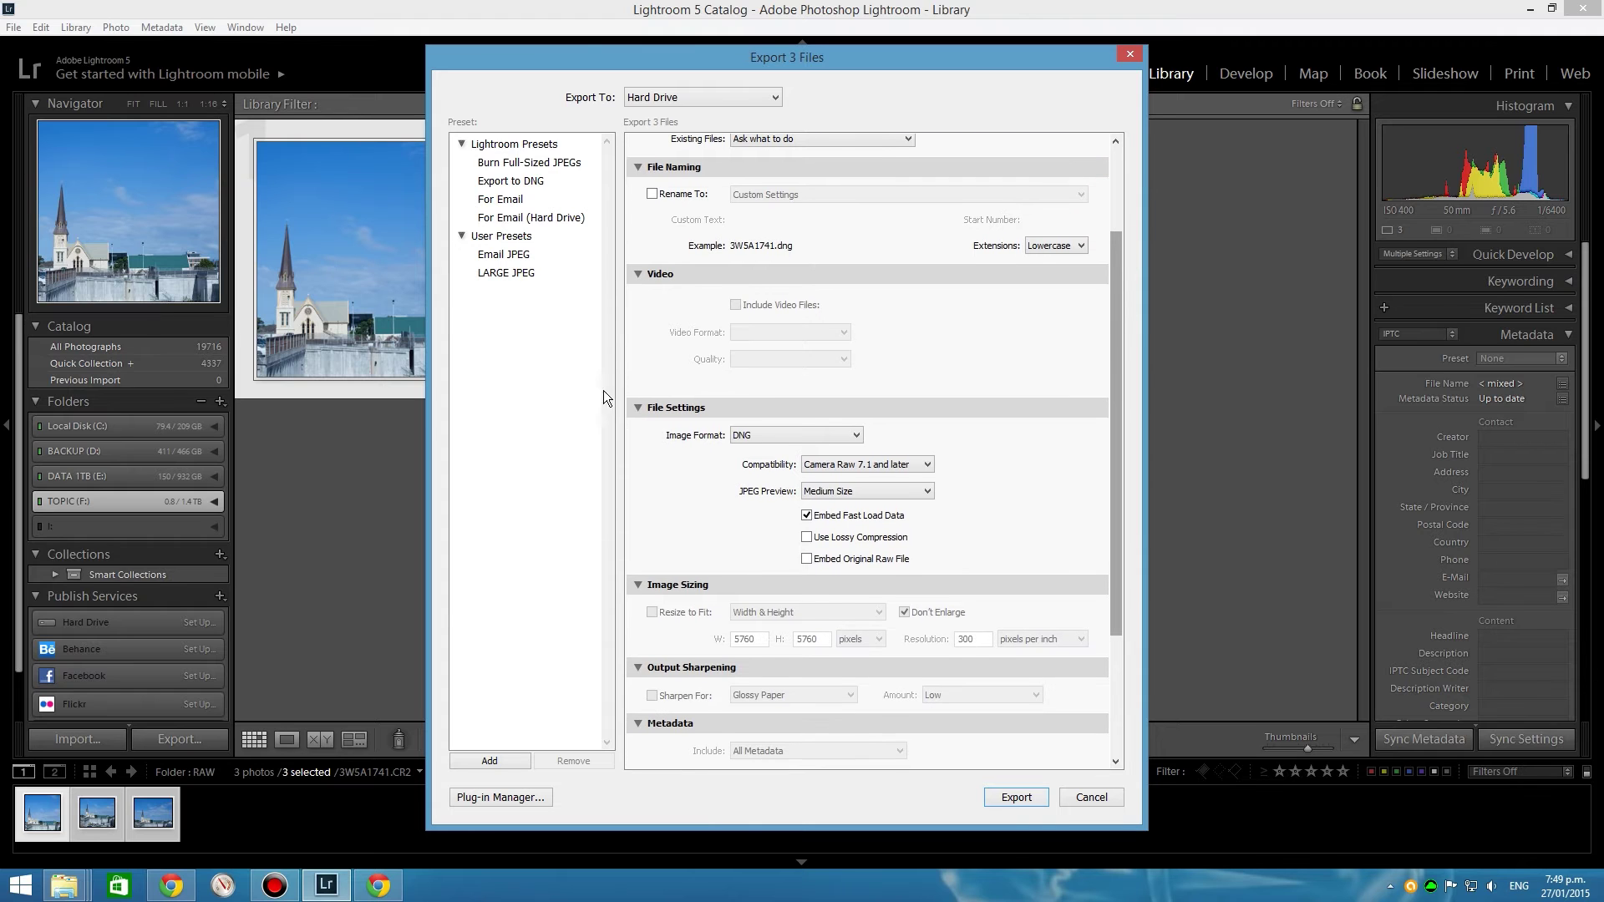
{"action": "left_click", "coordinate": [785, 436]}
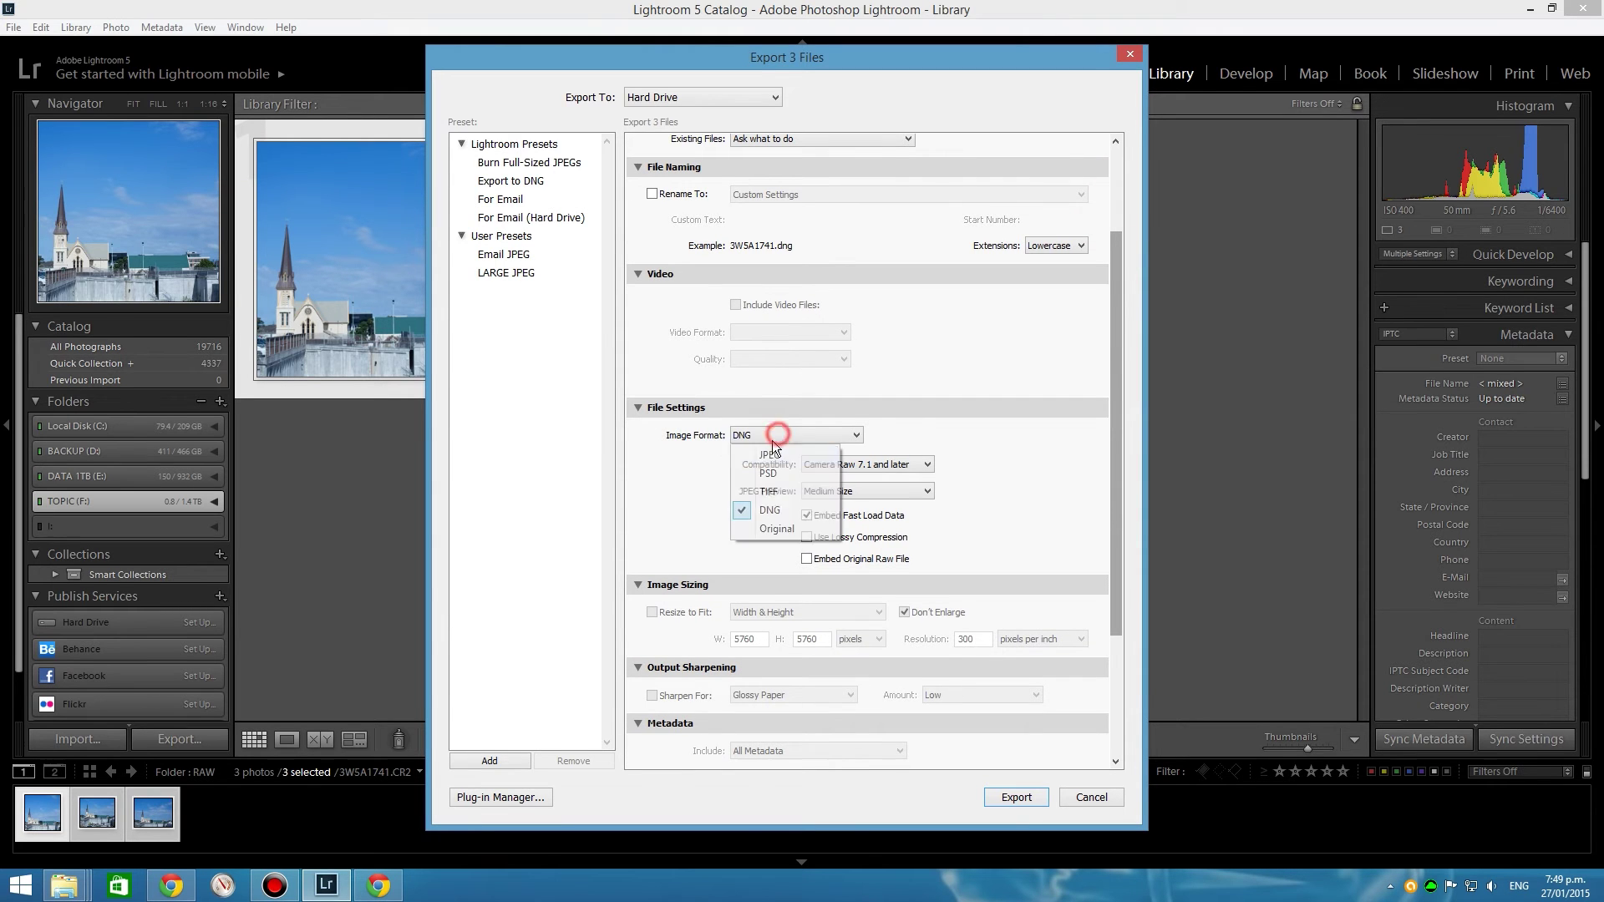
{"action": "left_click", "coordinate": [789, 510]}
{"action": "left_click_drag", "start_coordinate": [1125, 436], "coordinate": [1125, 625]}
{"action": "left_click", "coordinate": [1027, 796]}
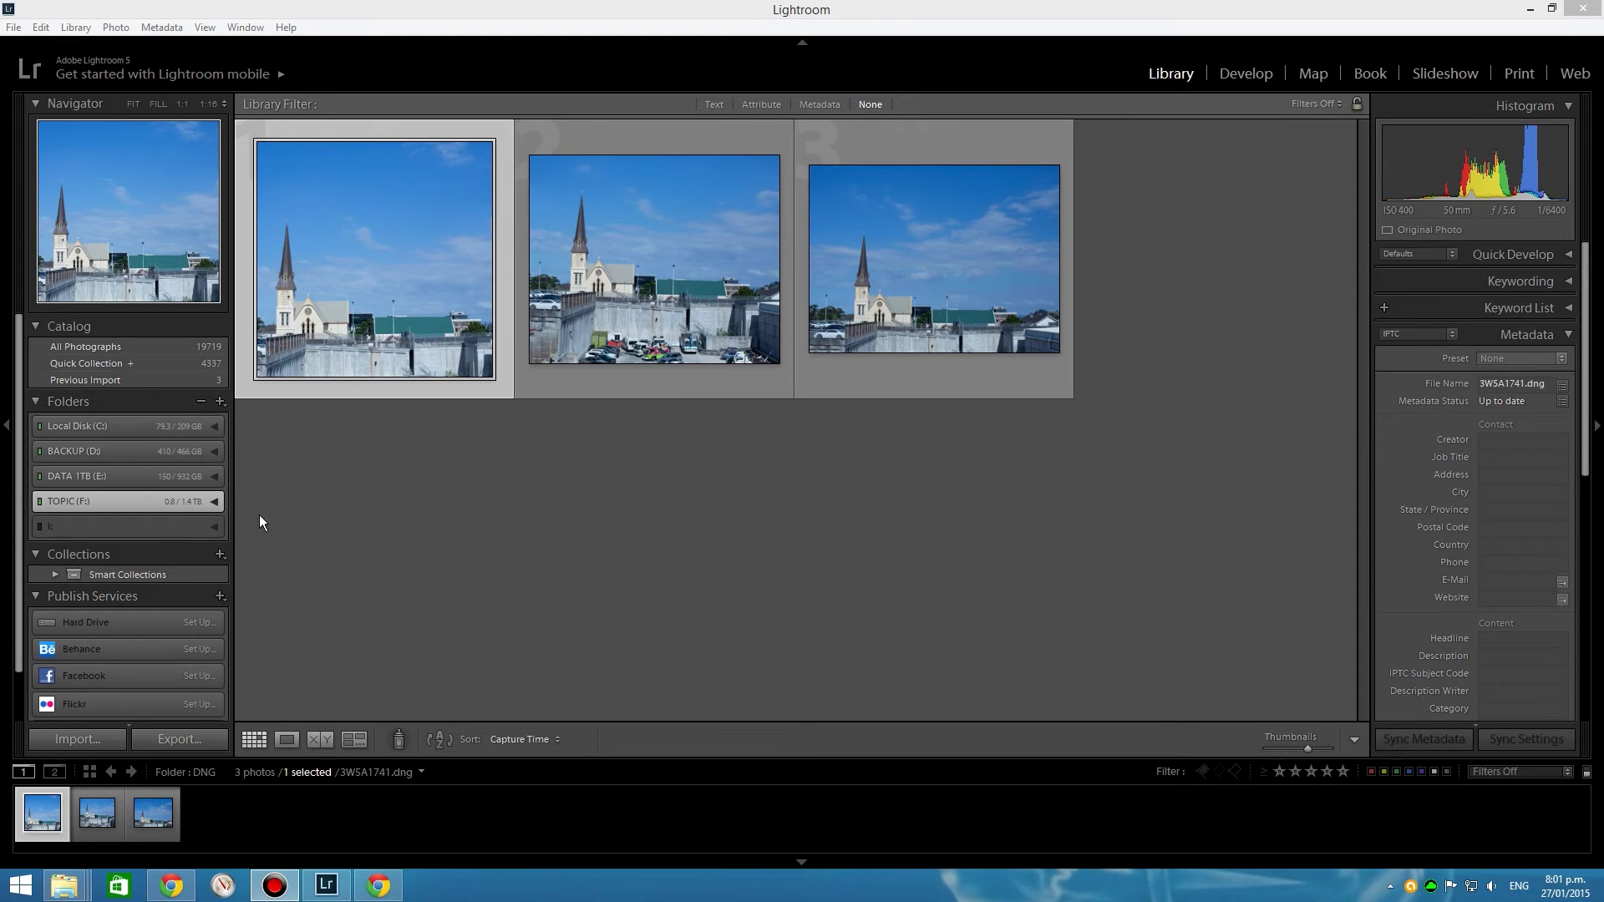
Select the three exported DNG photos and apply DNG Recover Edges to them, confirming the dialog
{"action": "left_click", "coordinate": [214, 500]}
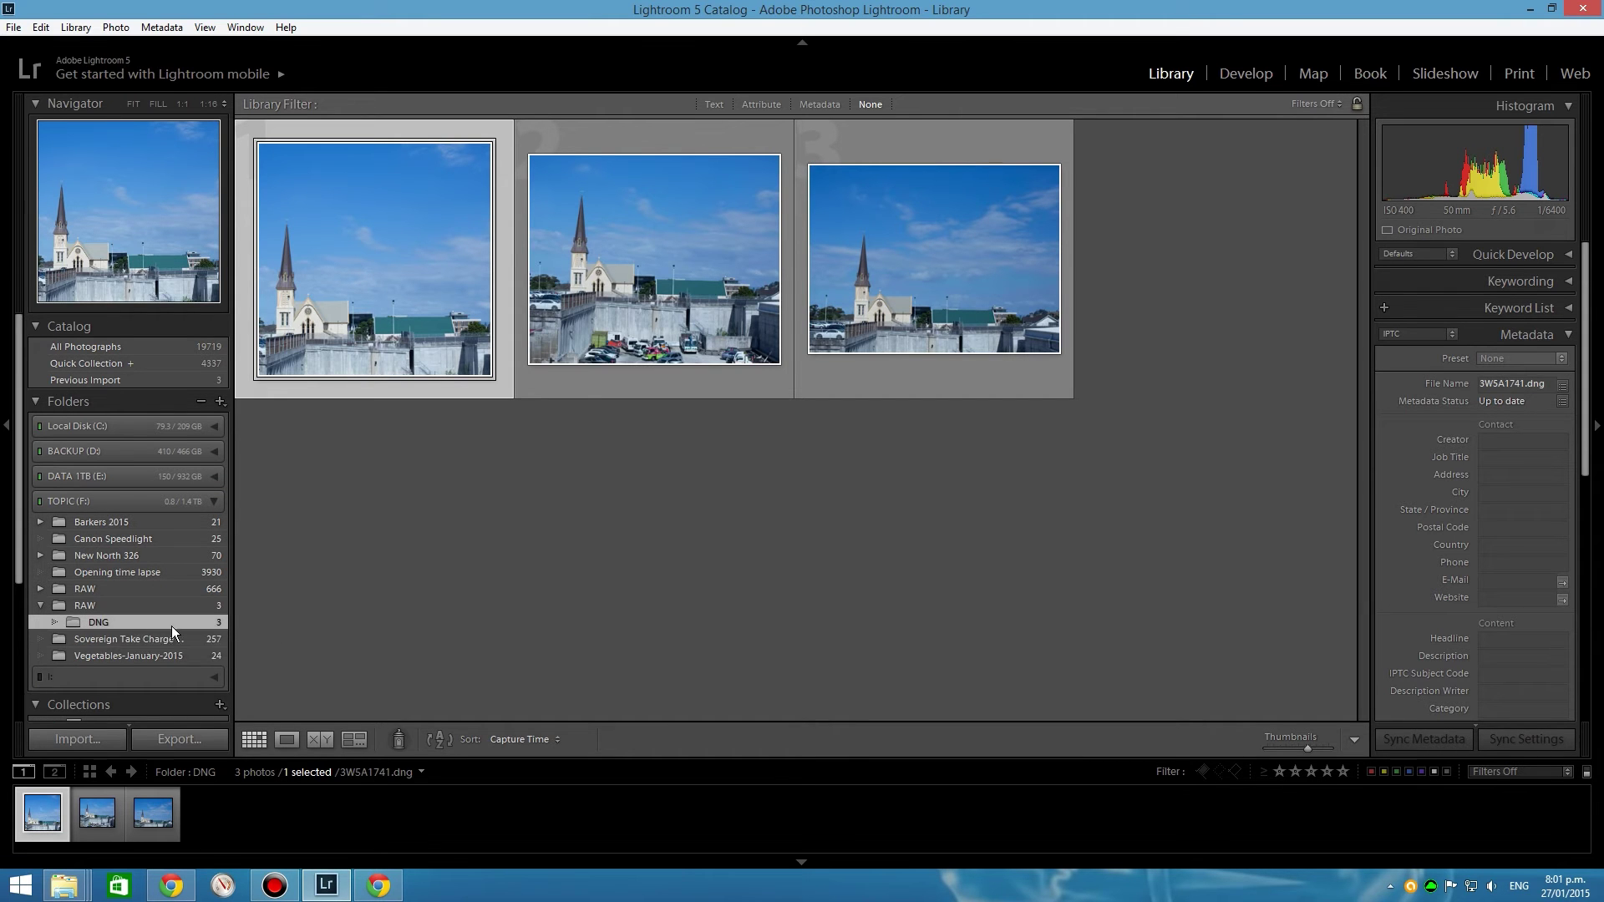
{"action": "left_click", "coordinate": [214, 501]}
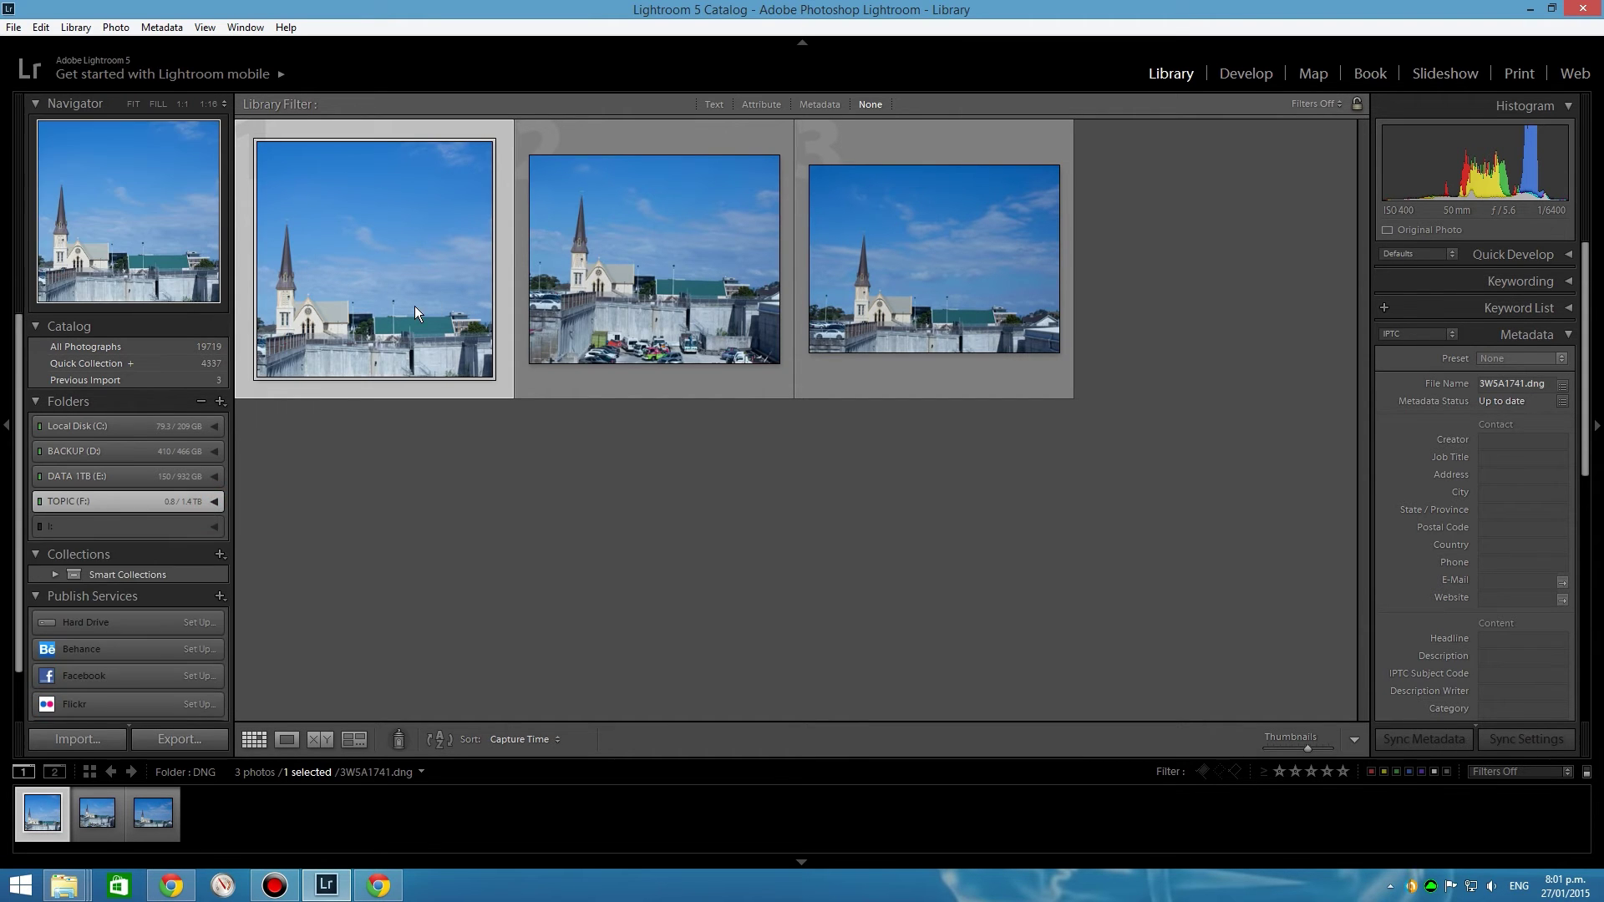
{"action": "left_click", "coordinate": [153, 815], "text": "shift"}
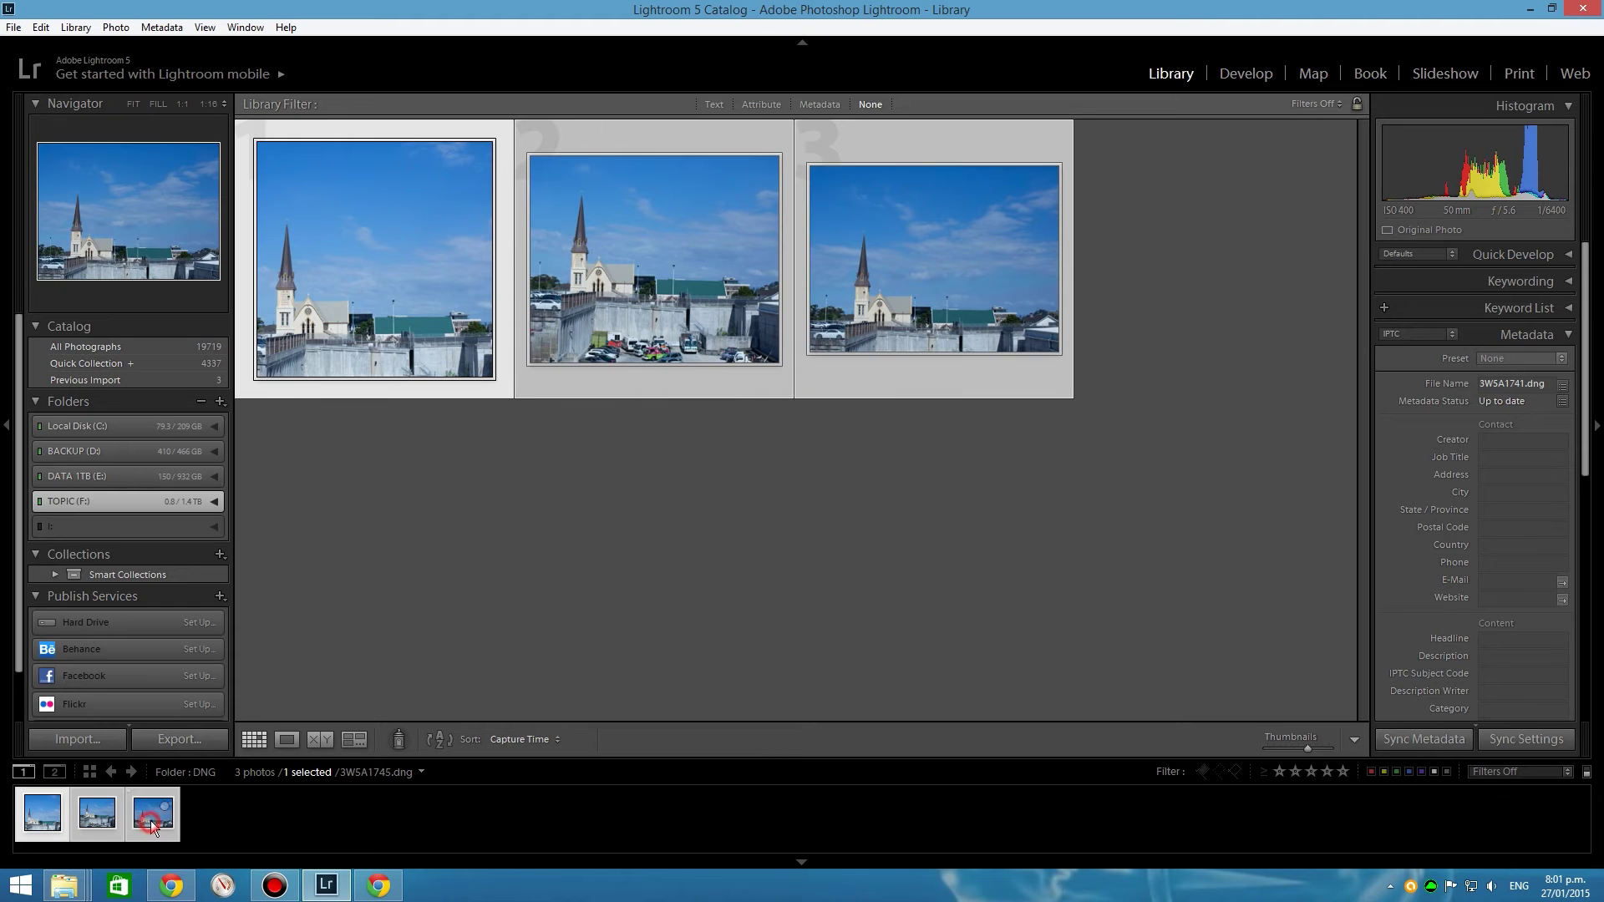
{"action": "left_click", "coordinate": [11, 28]}
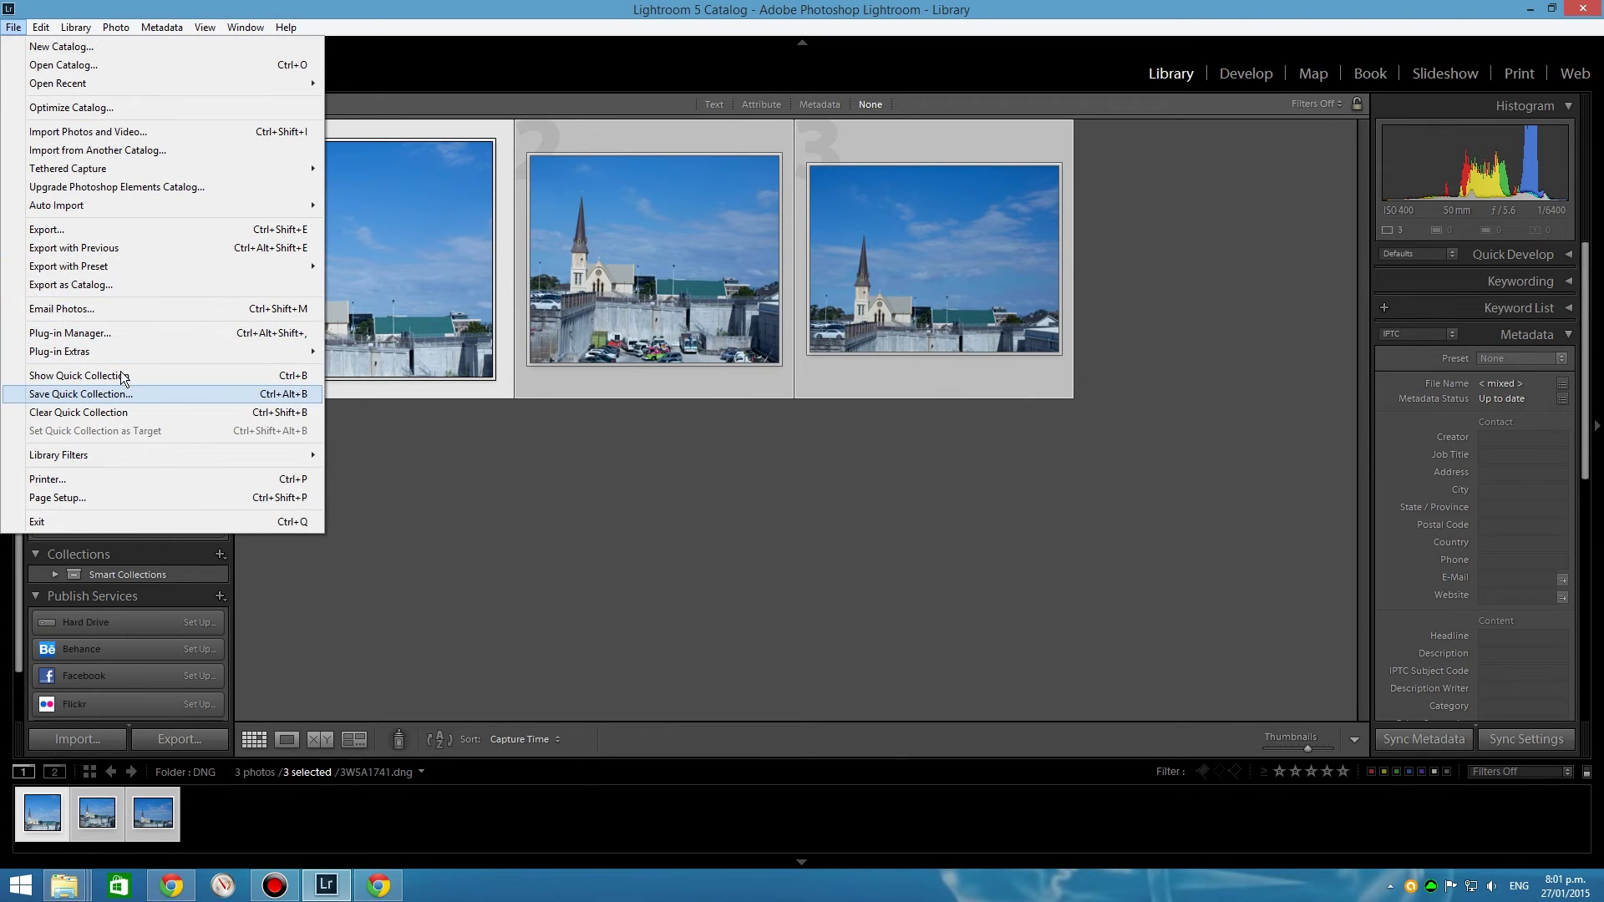
{"action": "mouse_move", "coordinate": [124, 351]}
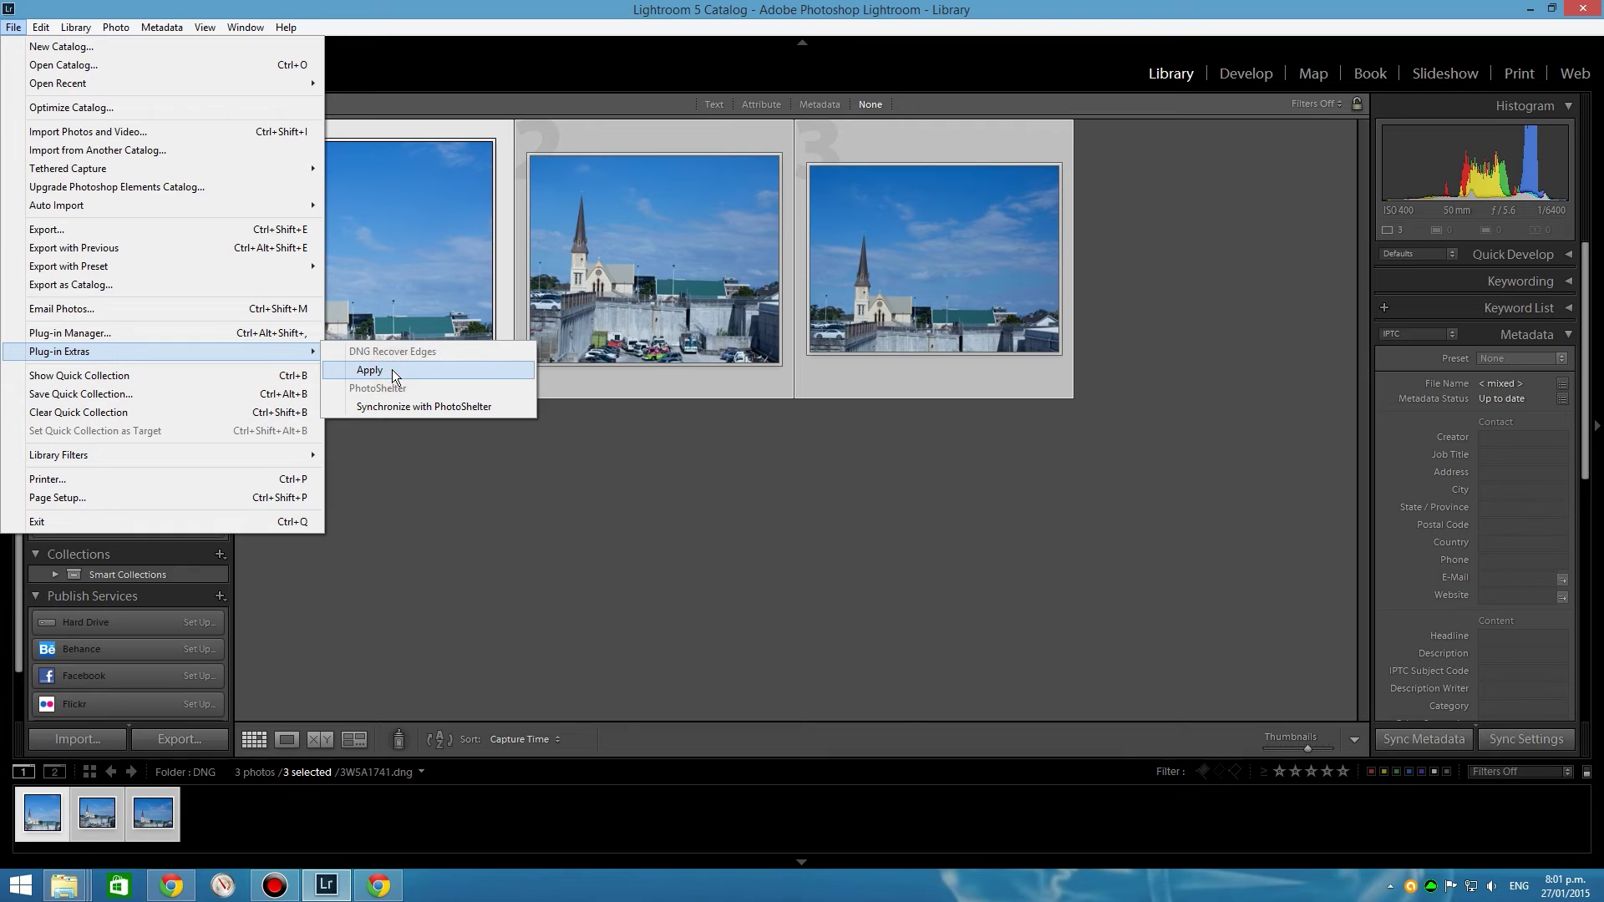
{"action": "left_click", "coordinate": [396, 368]}
{"action": "left_click", "coordinate": [856, 451]}
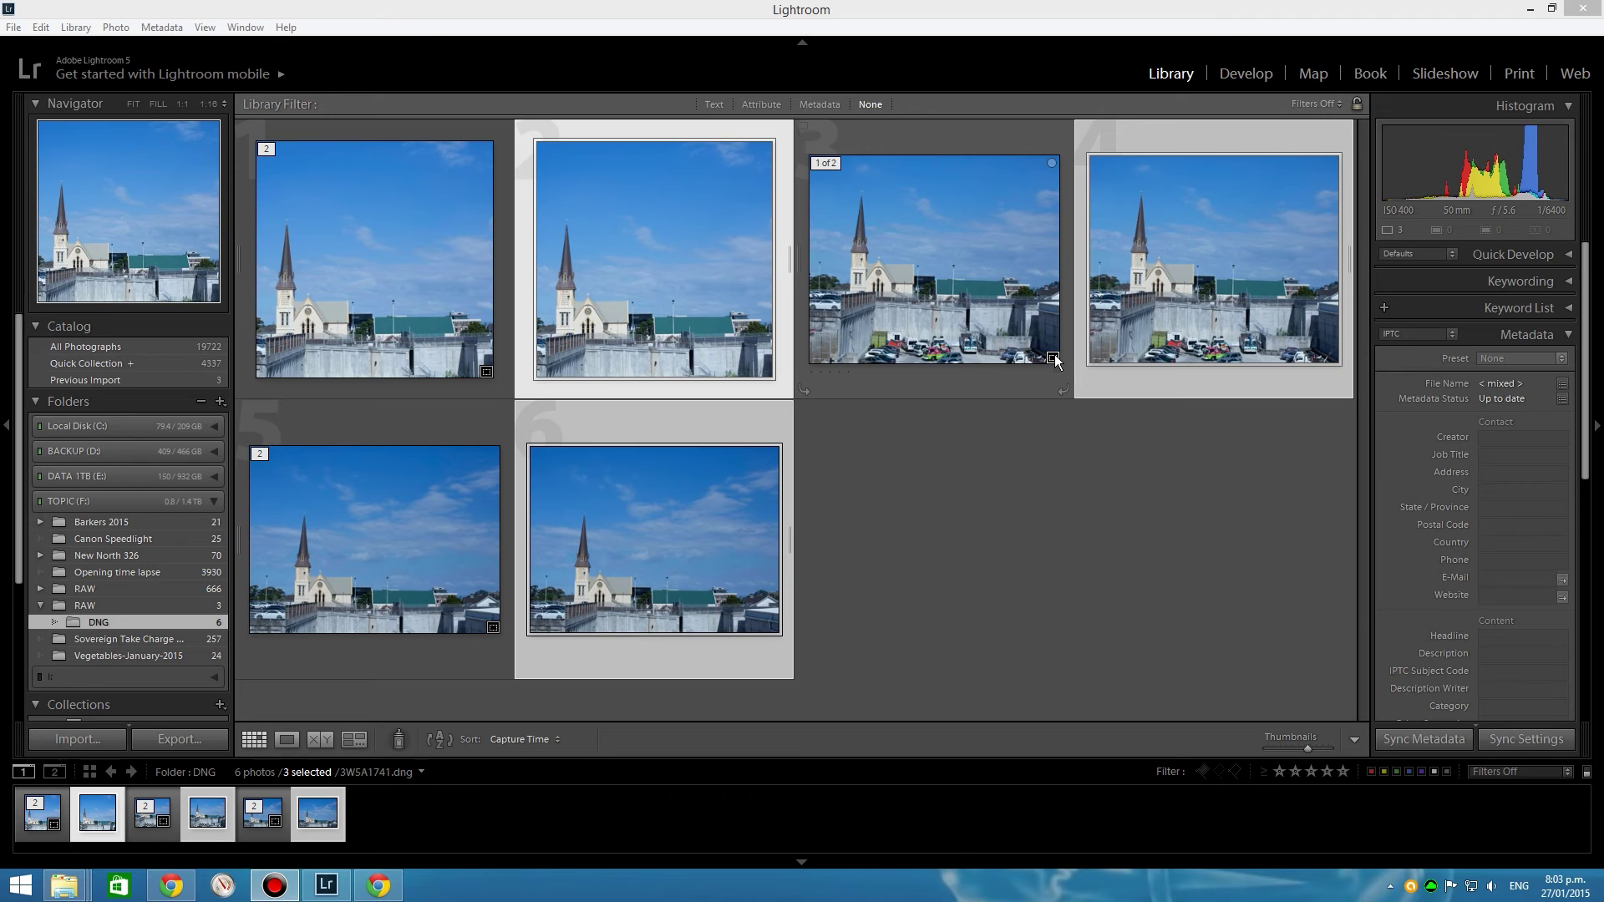
In Develop's crop tool, review all six photos' crops and reset the crop on 3W5A1745_full
{"action": "left_click", "coordinate": [1243, 75]}
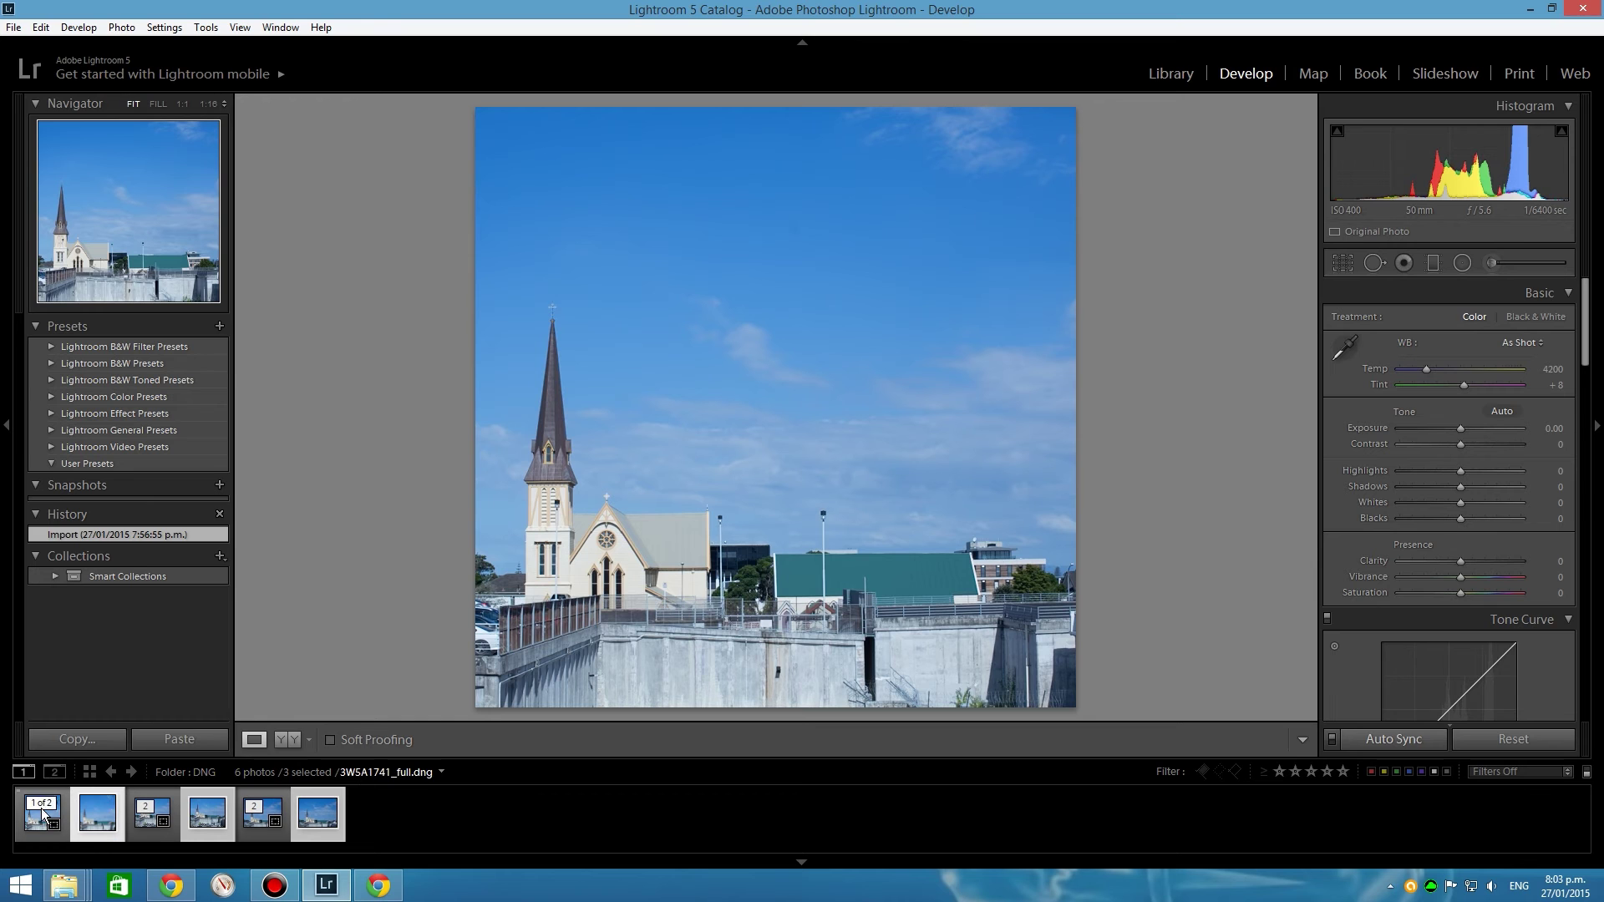
{"action": "left_click", "coordinate": [42, 813]}
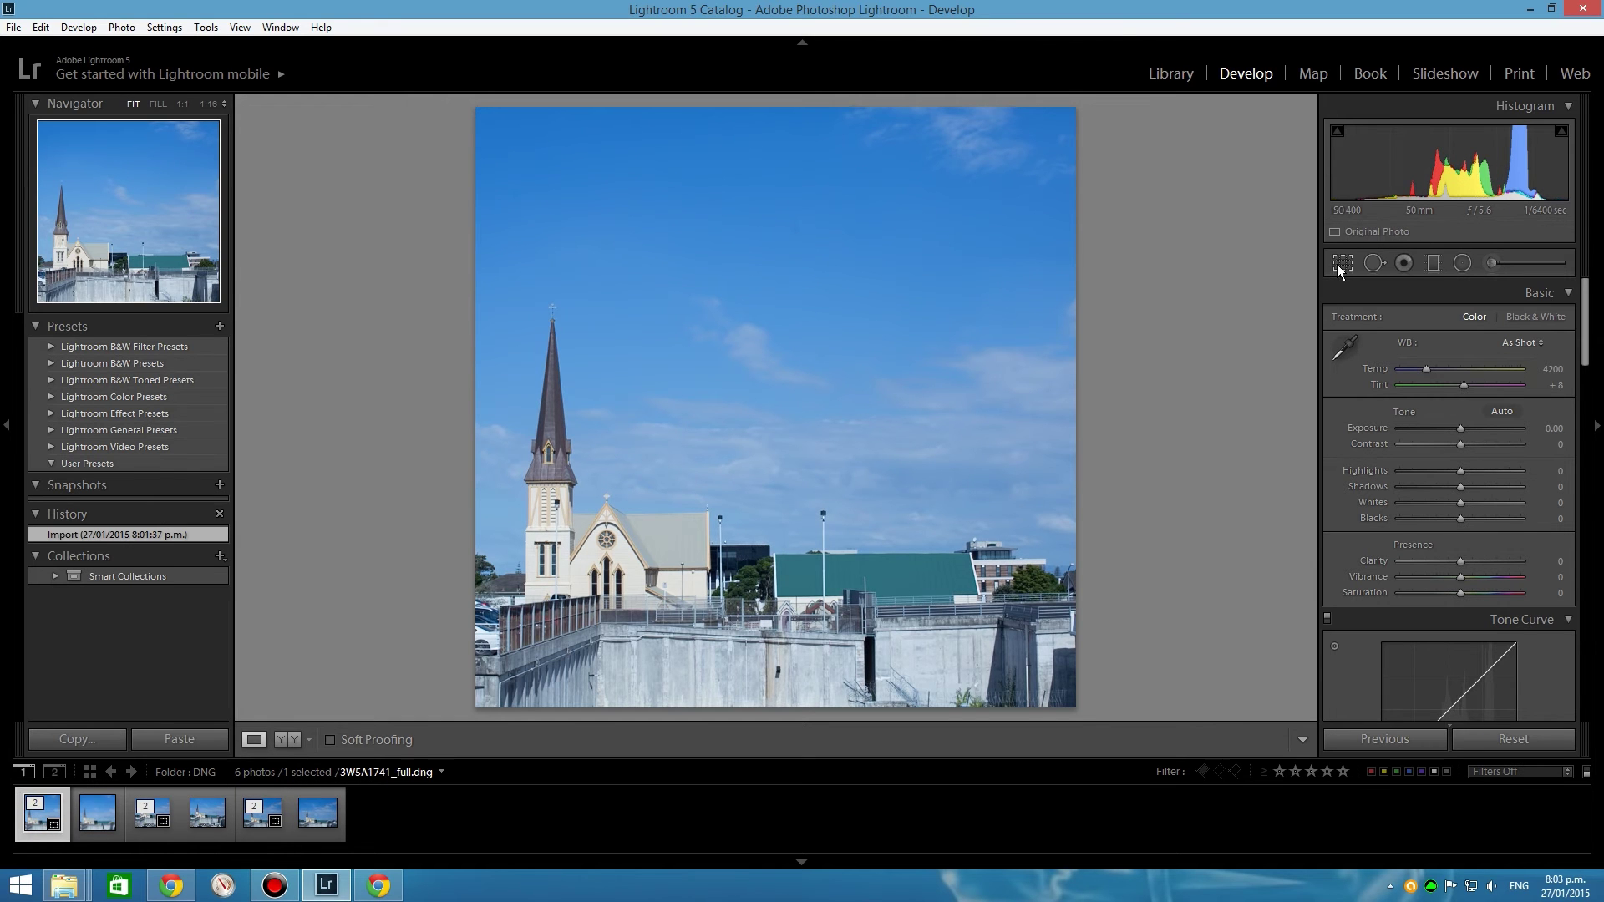
{"action": "left_click", "coordinate": [1340, 264]}
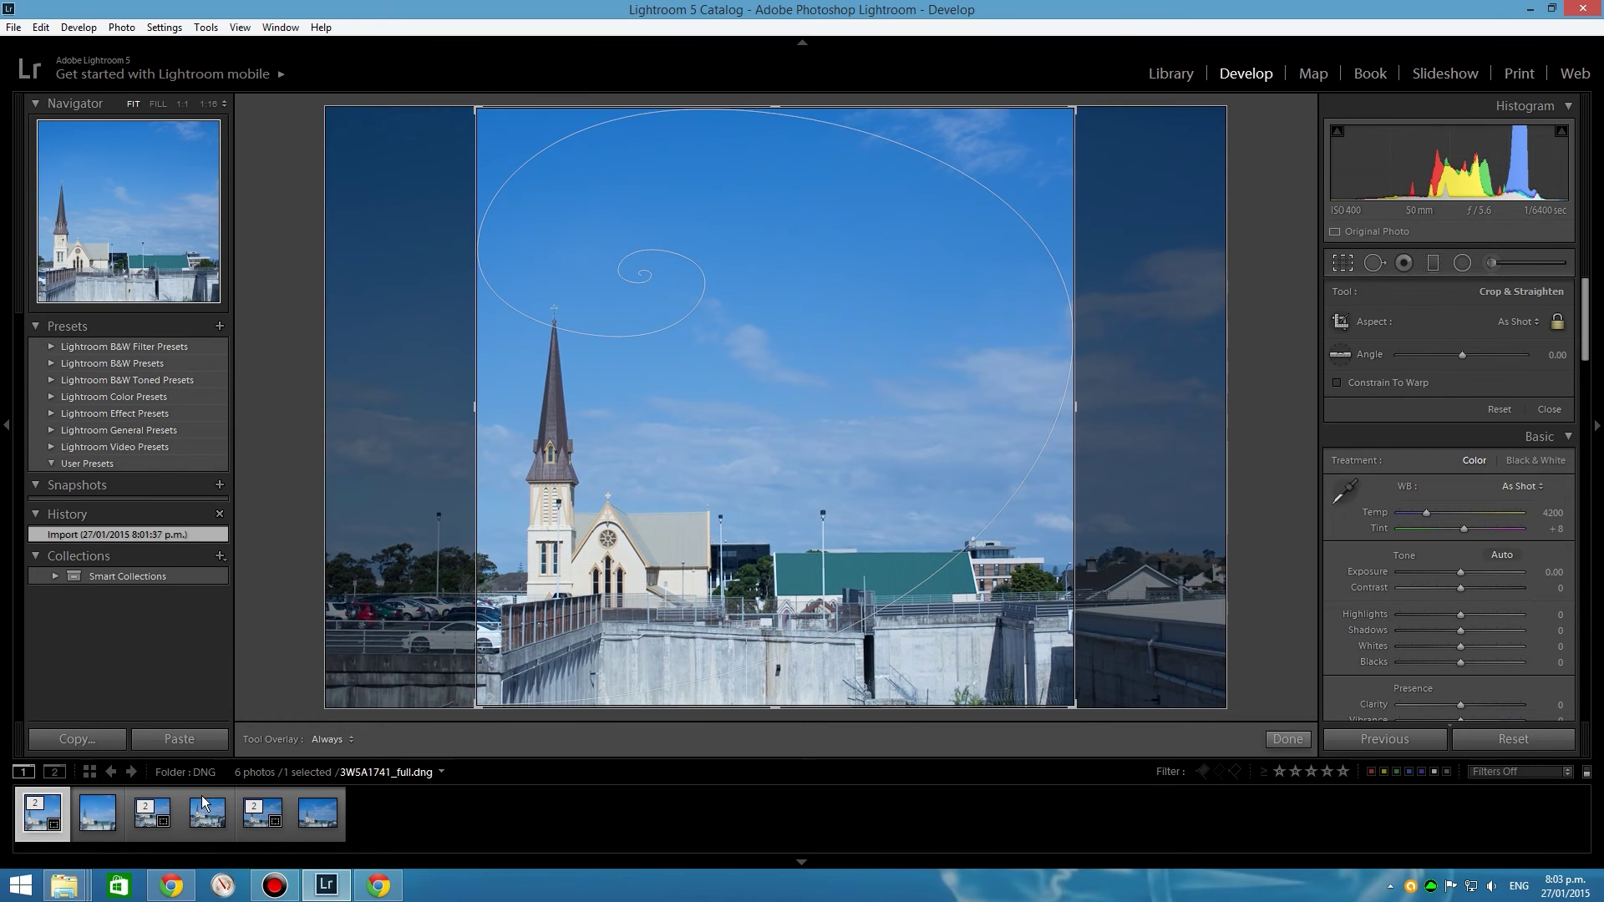
{"action": "left_click", "coordinate": [98, 829]}
{"action": "left_click", "coordinate": [144, 826]}
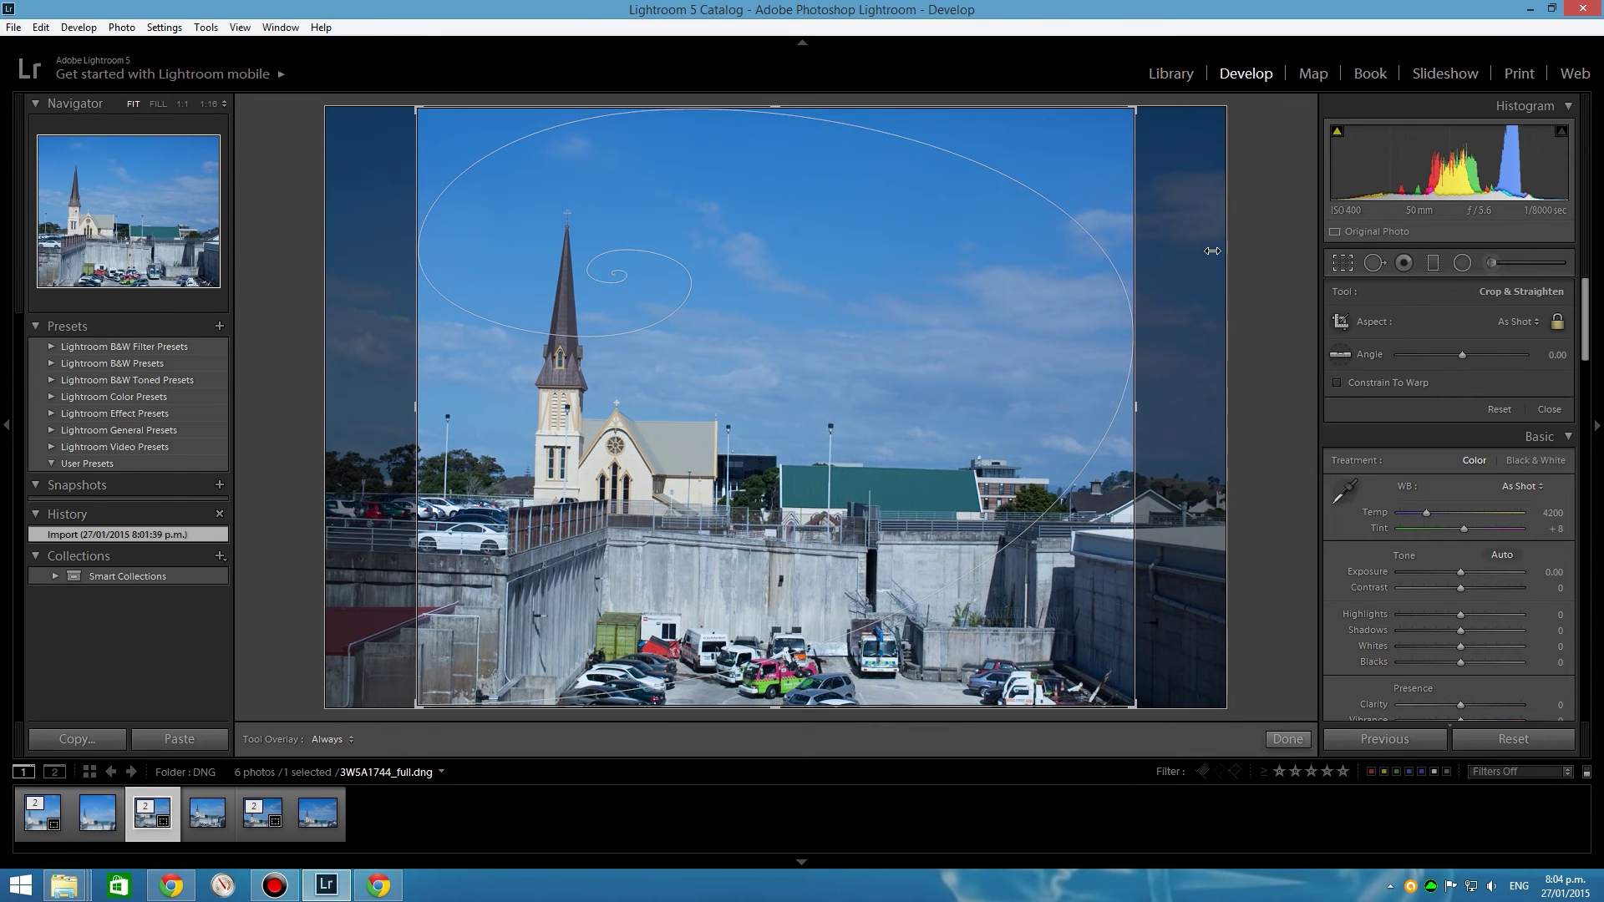
{"action": "left_click", "coordinate": [206, 822]}
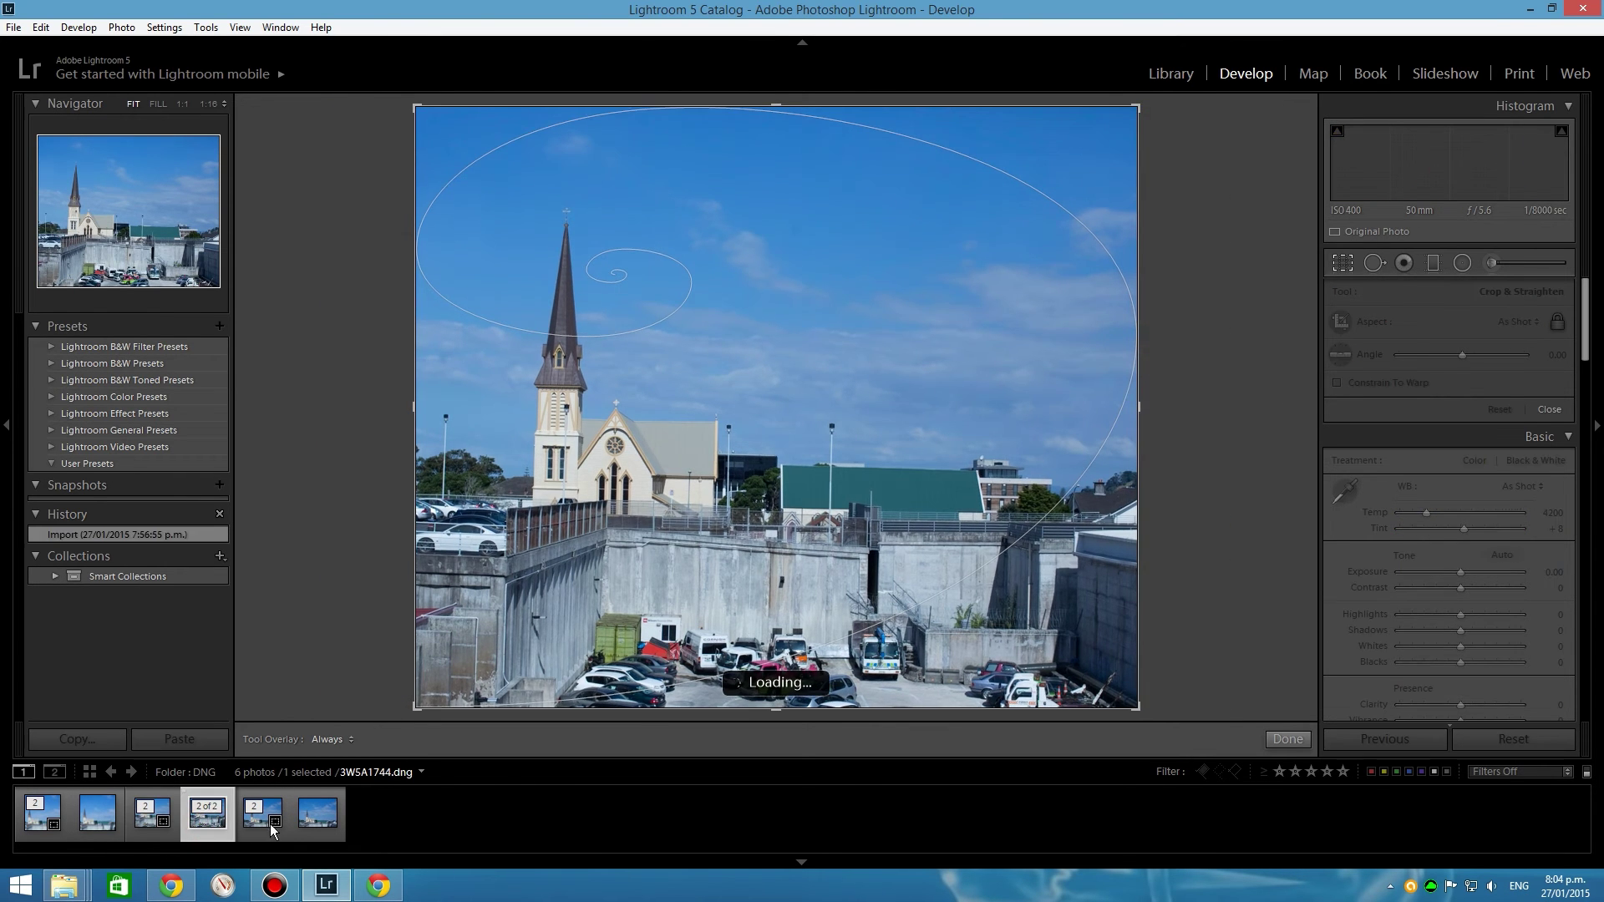
{"action": "left_click", "coordinate": [317, 823]}
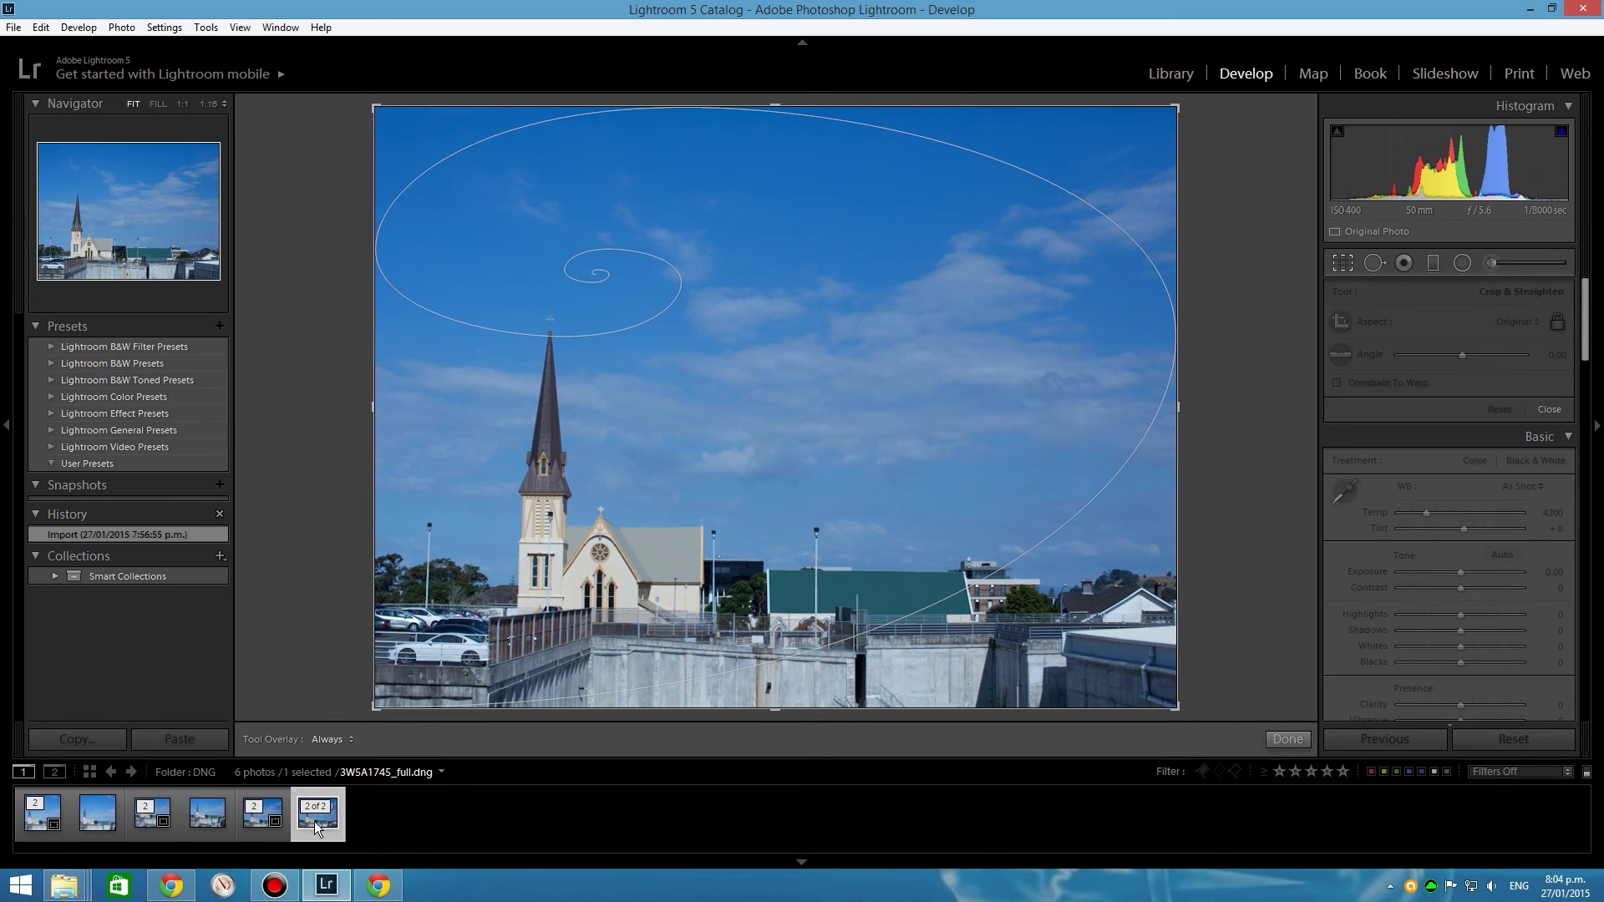
{"action": "left_click", "coordinate": [262, 819]}
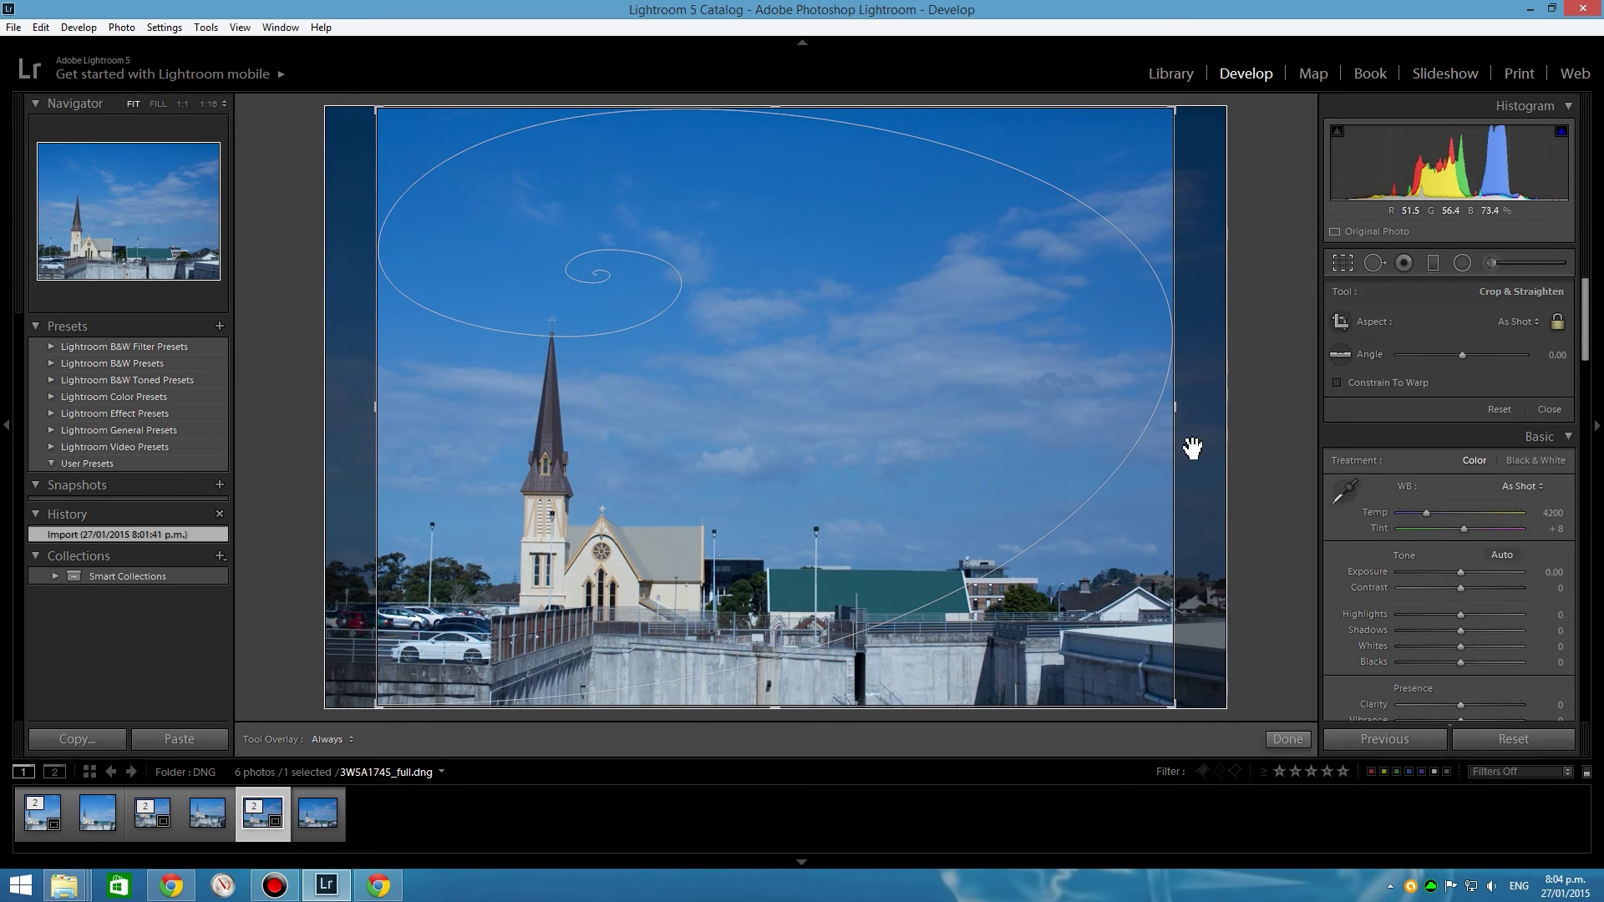
{"action": "left_click", "coordinate": [1499, 409]}
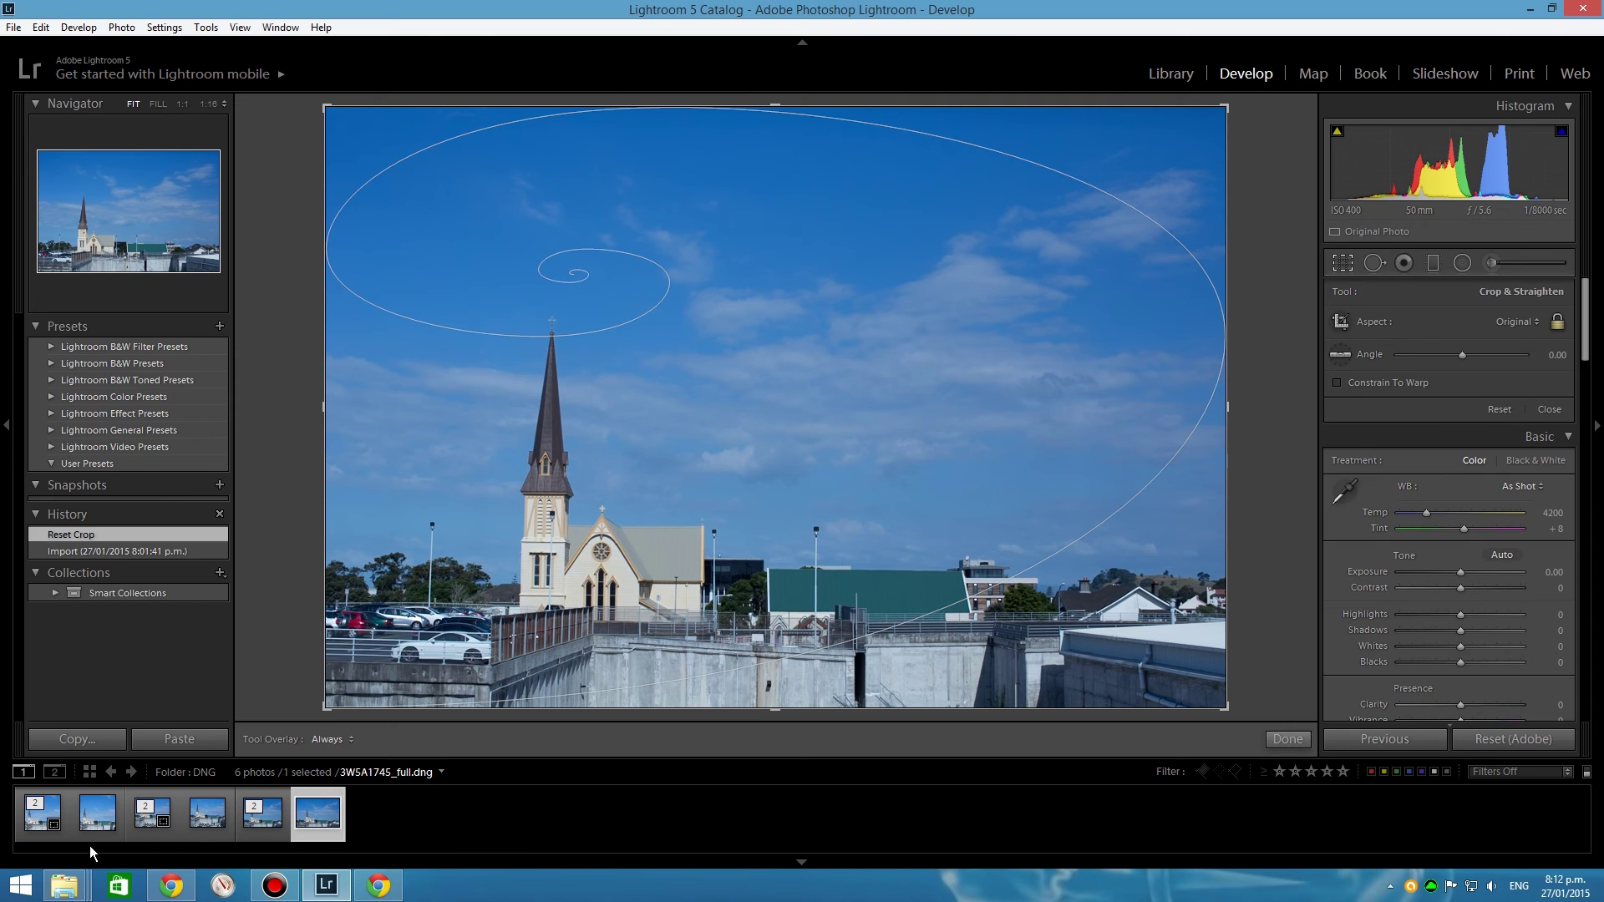
Select all six filmstrip photos and enable Auto Sync from the Settings menu
{"action": "left_click", "coordinate": [42, 812]}
{"action": "left_click", "coordinate": [317, 812], "text": "shift"}
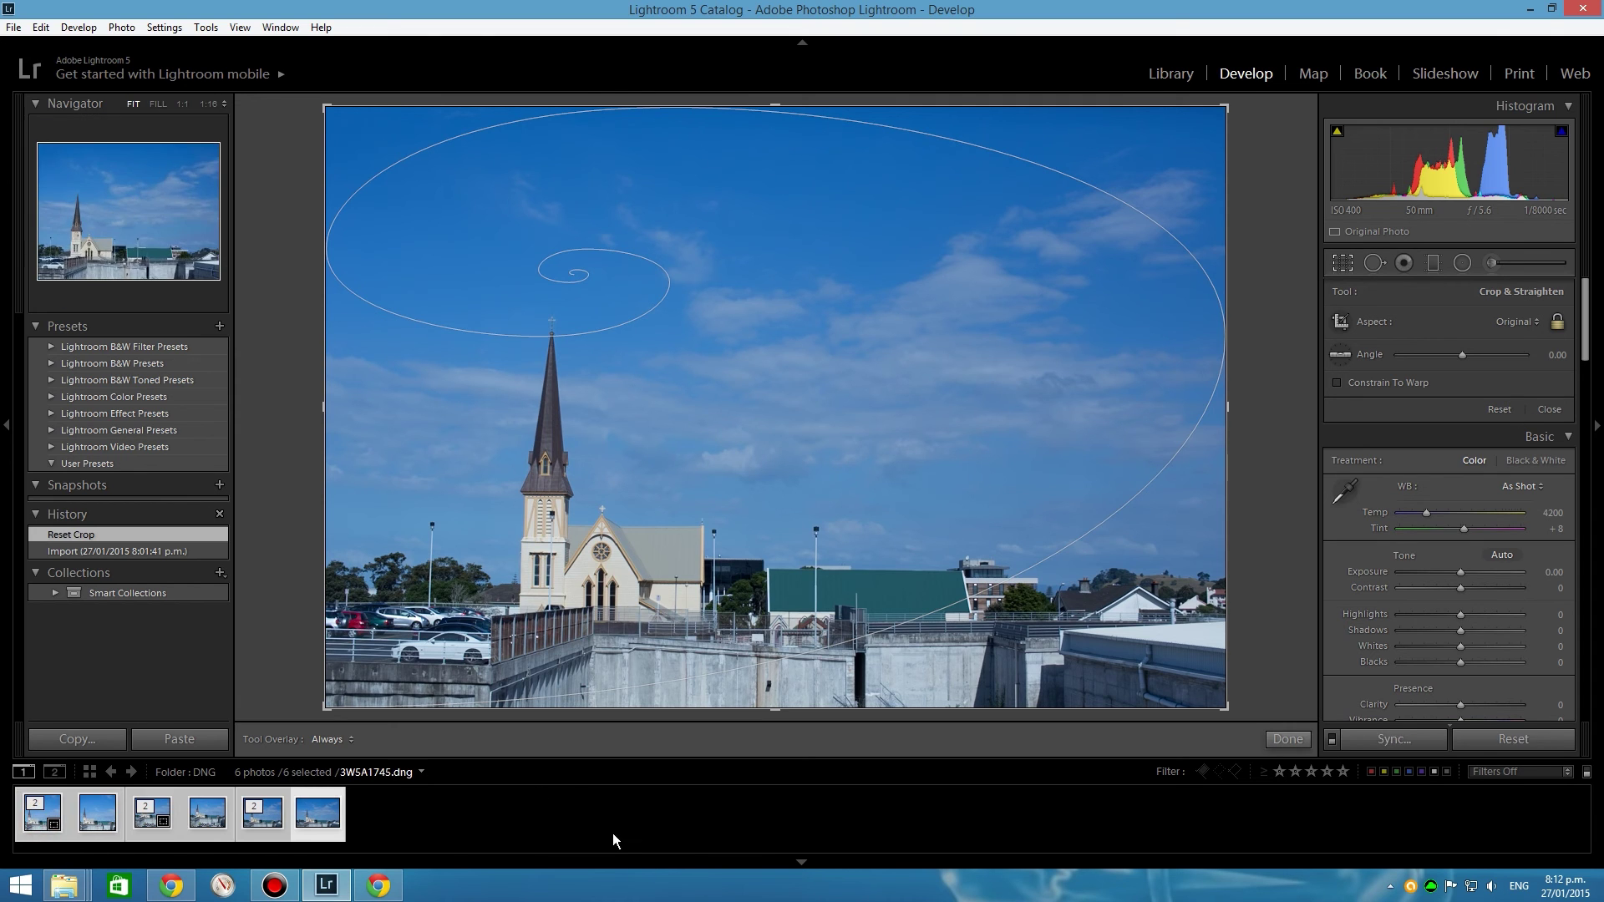
{"action": "left_click", "coordinate": [157, 28]}
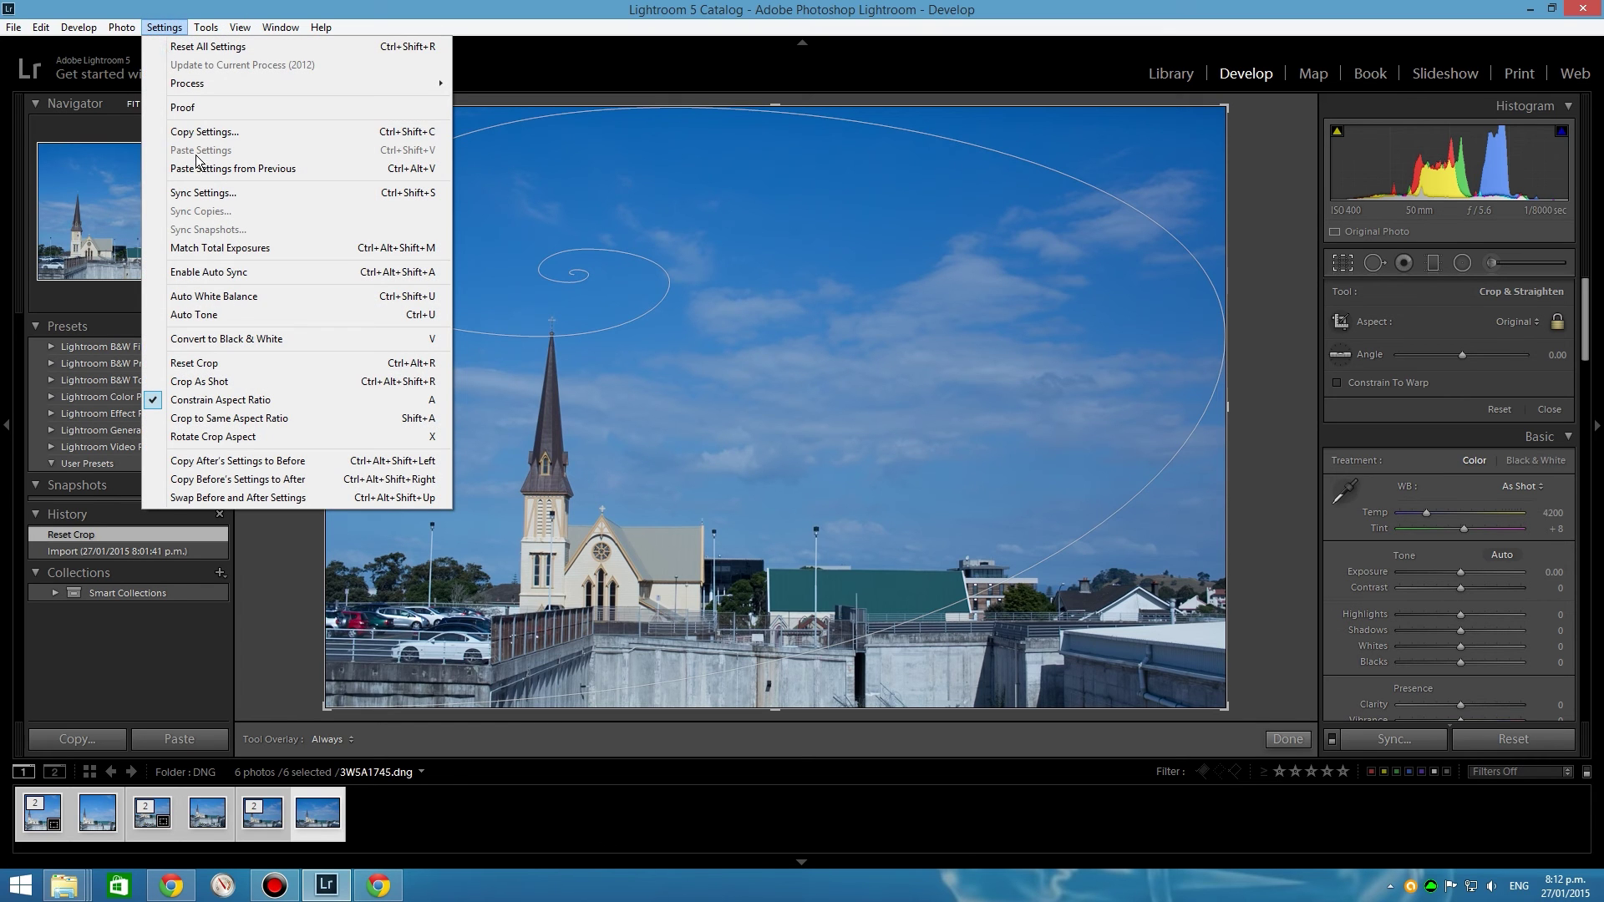
{"action": "left_click", "coordinate": [234, 272]}
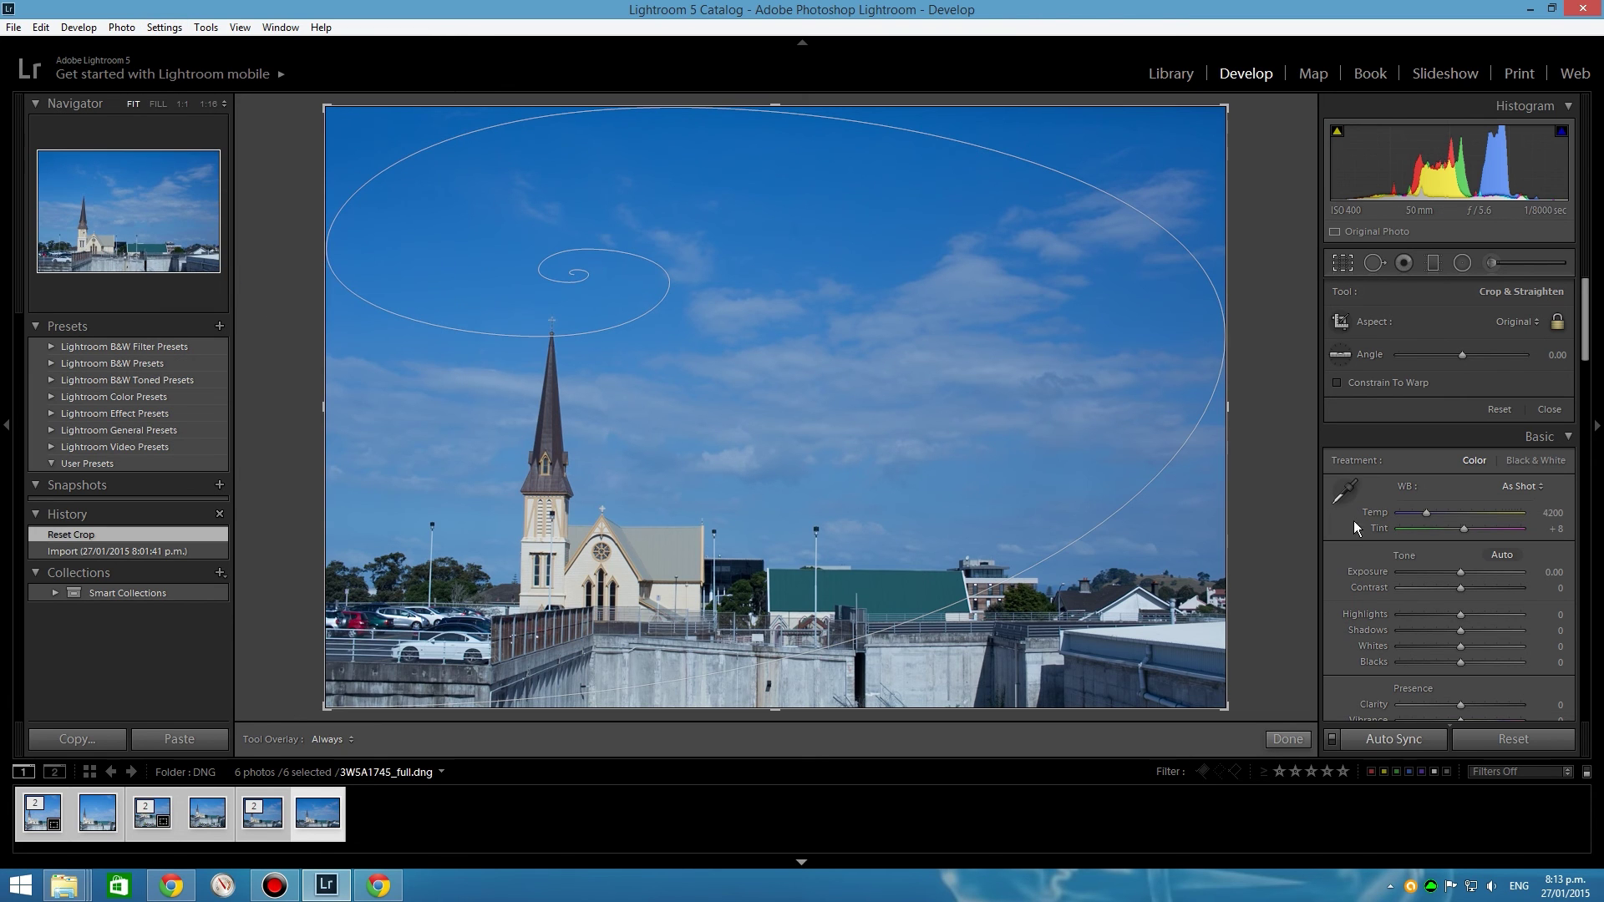
Reopen the crop view and check the frames of the first photo, 3W5A1744_full and 3W5A1745
{"action": "left_click", "coordinate": [1345, 264]}
{"action": "left_click", "coordinate": [1345, 264]}
{"action": "left_click", "coordinate": [1345, 264]}
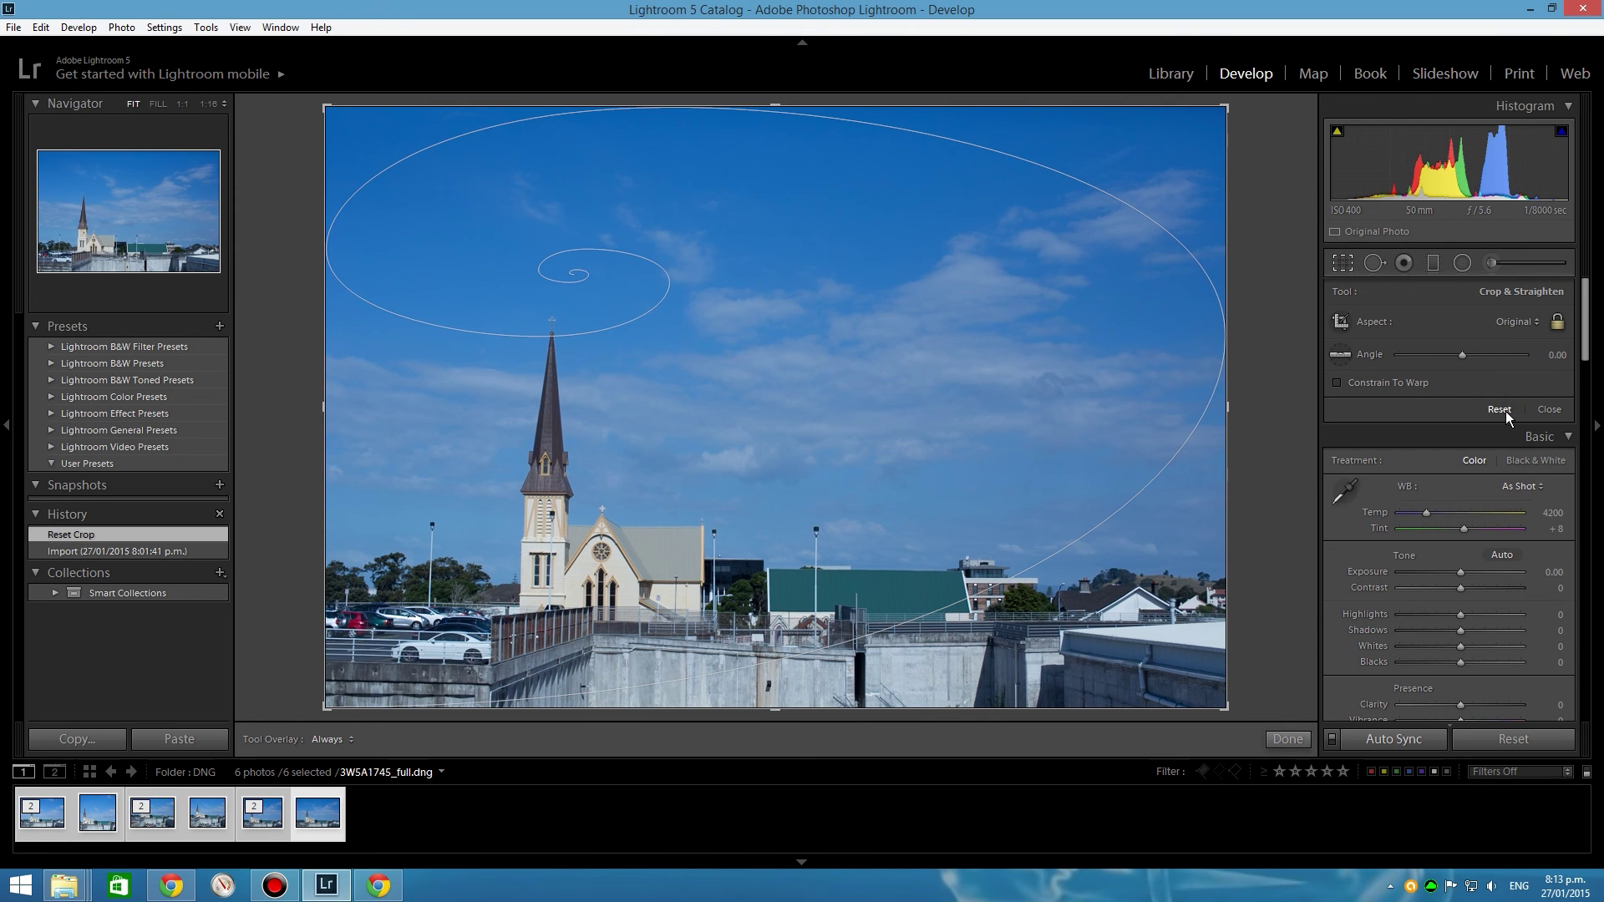
{"action": "left_click", "coordinate": [51, 820]}
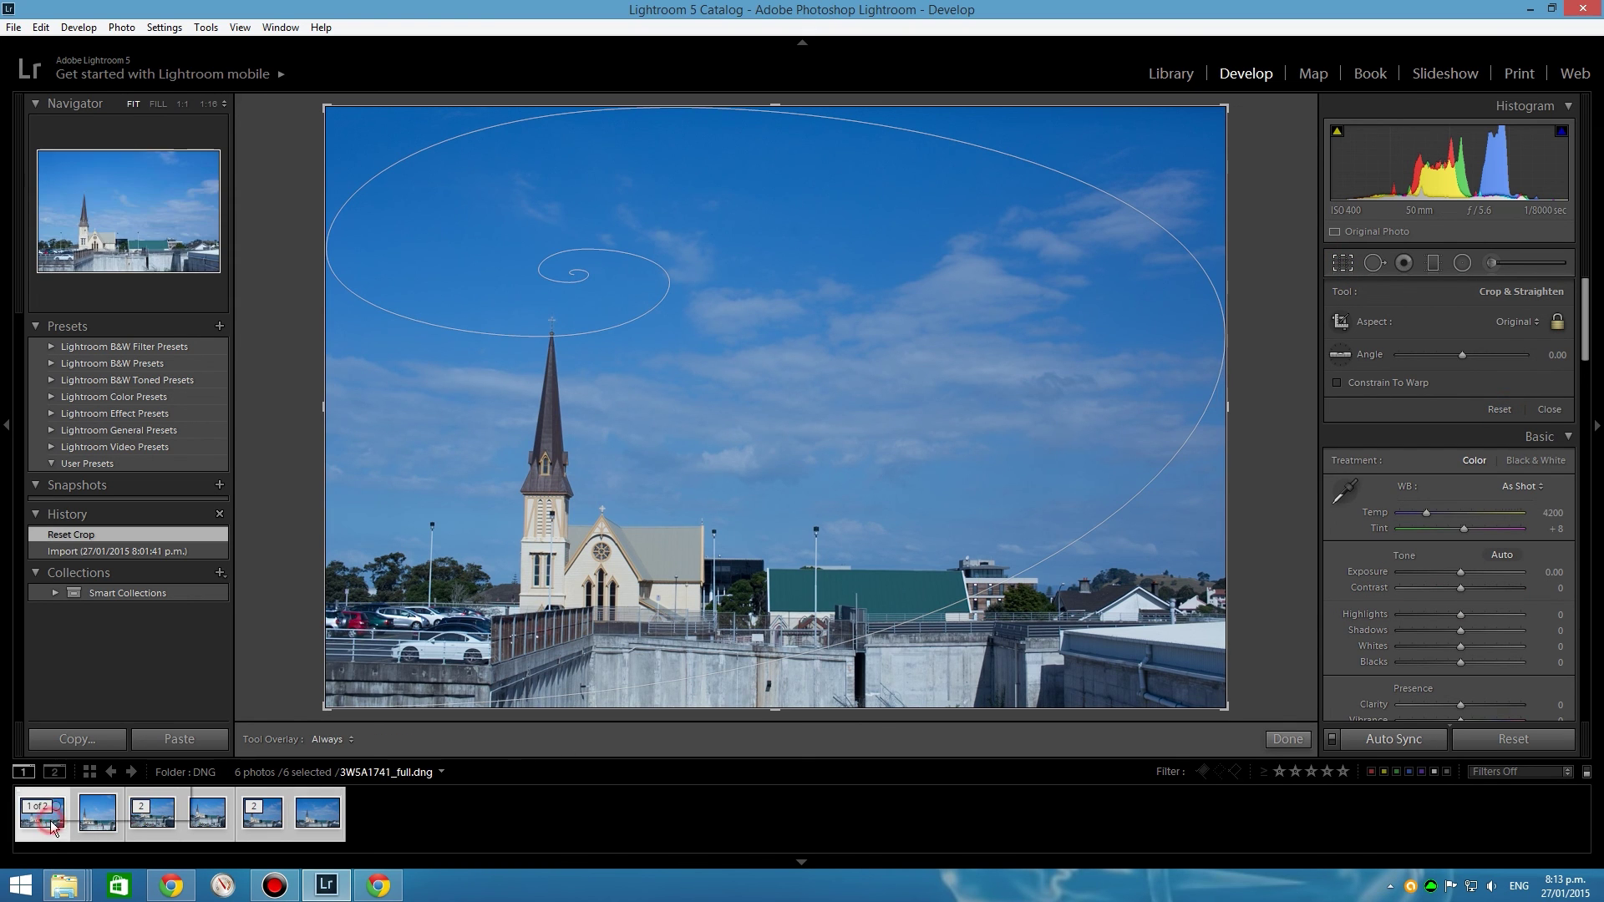
{"action": "left_click", "coordinate": [153, 829]}
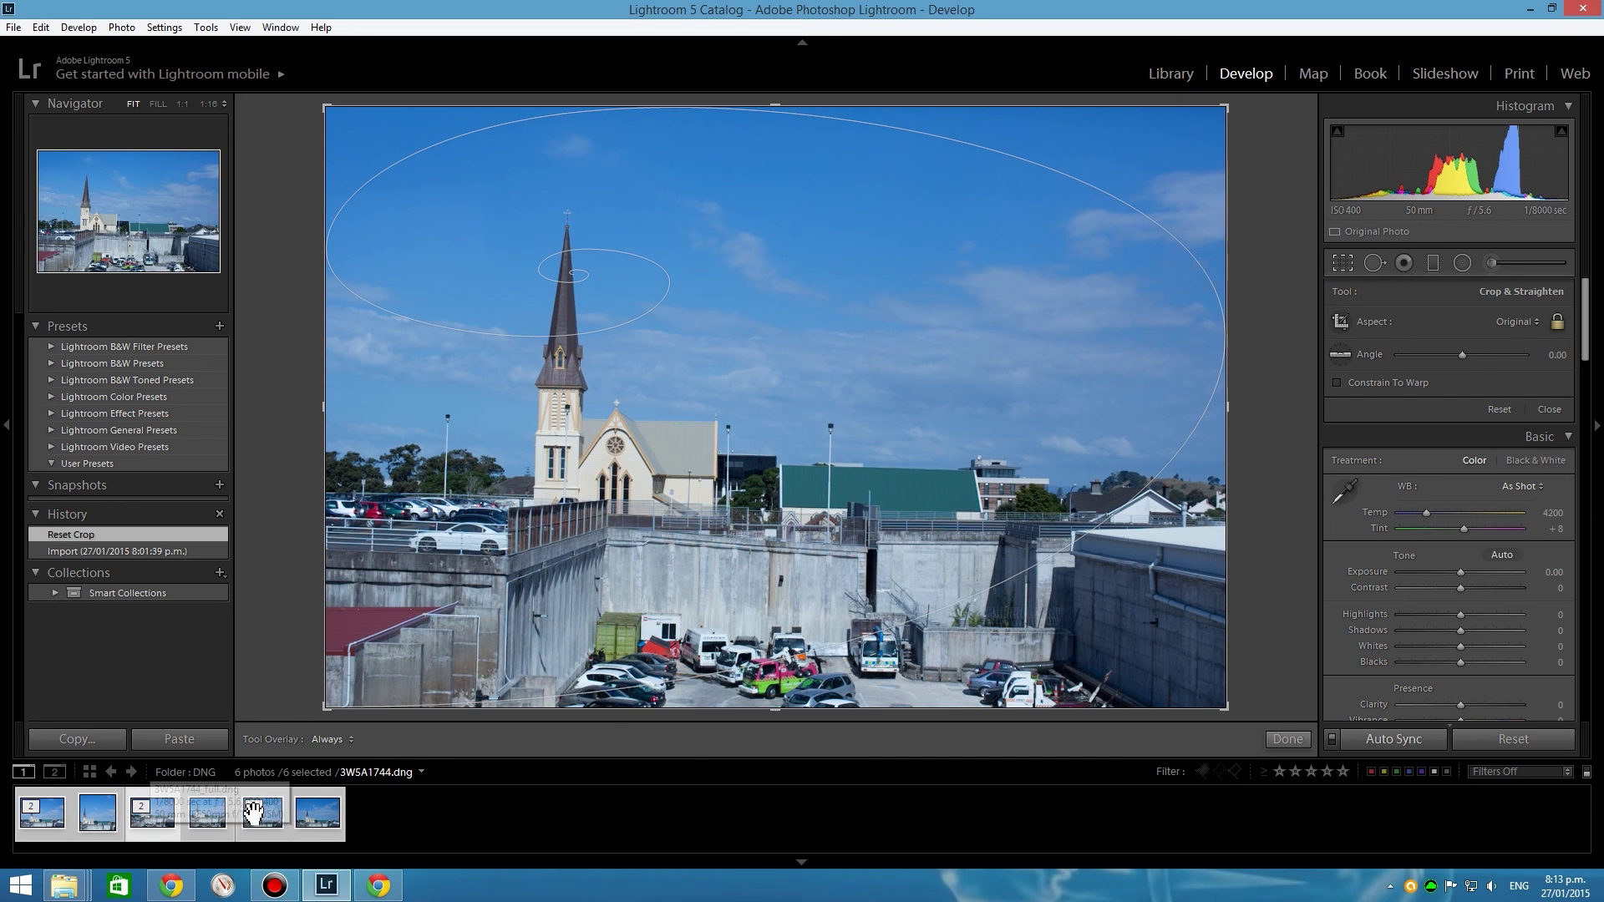
{"action": "left_click", "coordinate": [317, 815]}
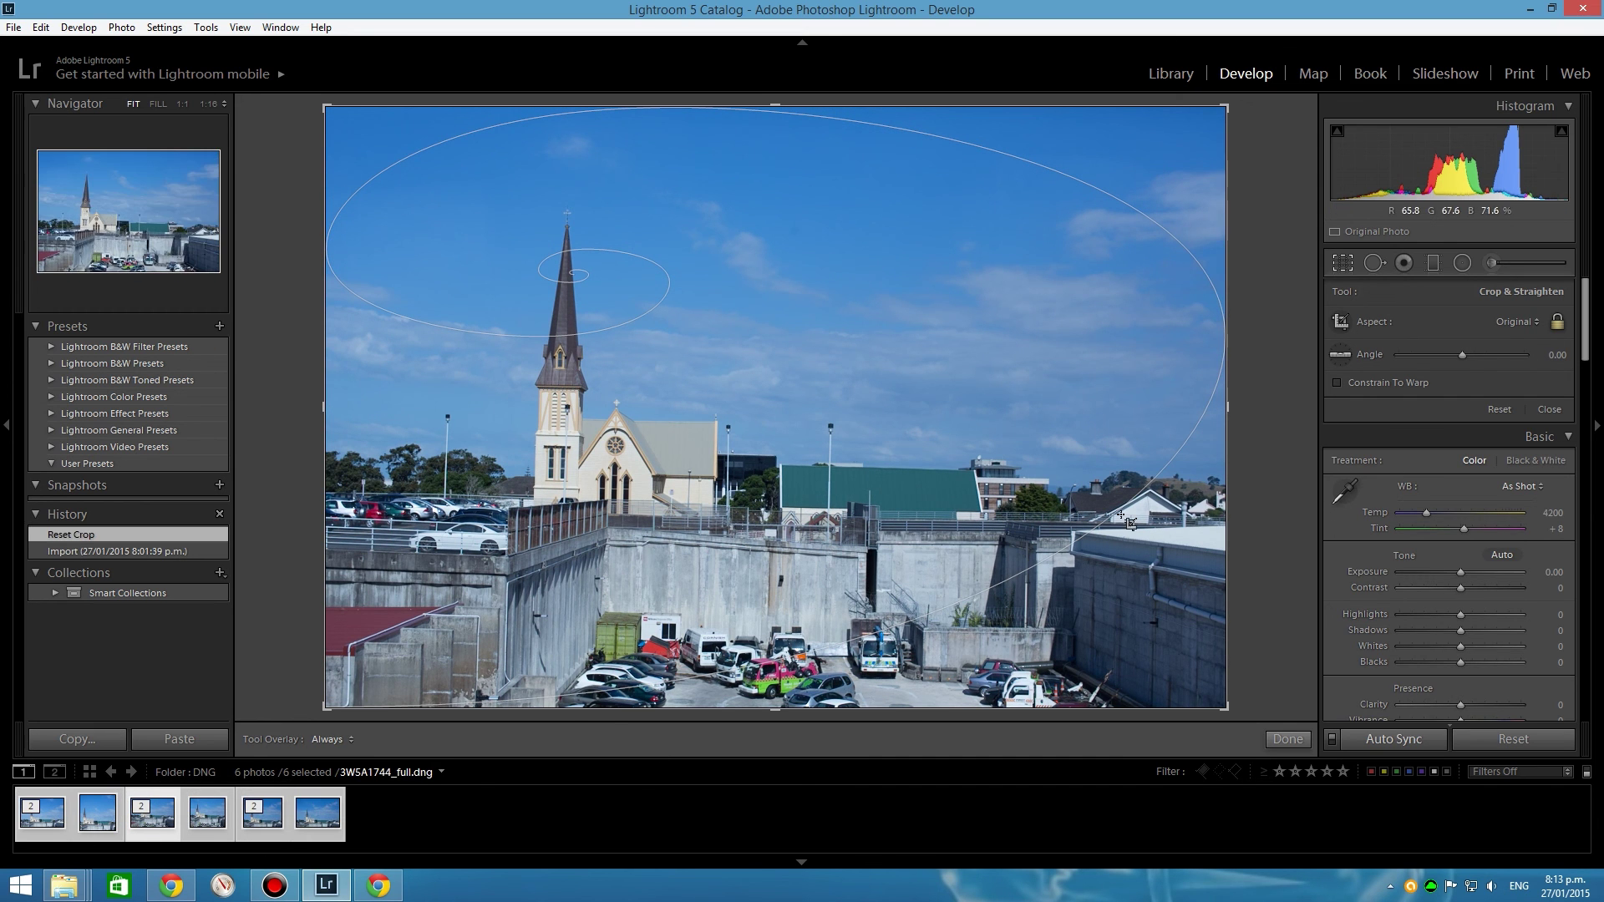